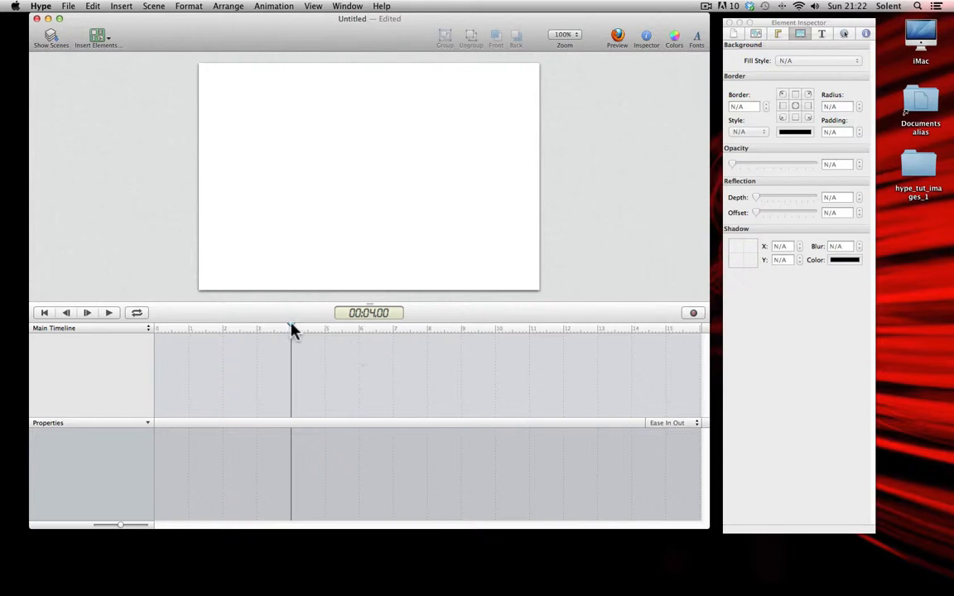
Return the playhead to 0 seconds and insert a box element into the scene
drag(292, 330, 123, 331)
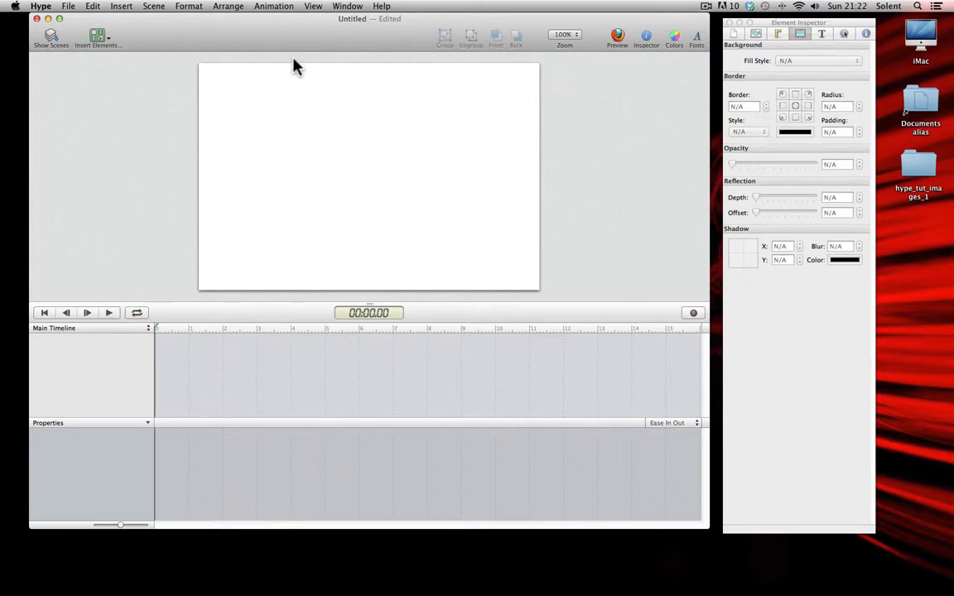
click(120, 6)
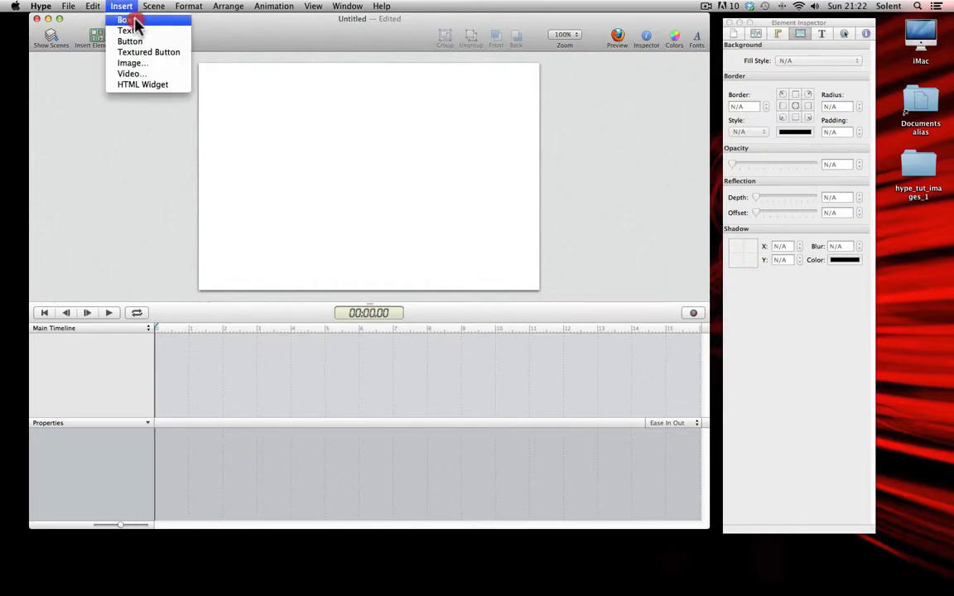
click(125, 6)
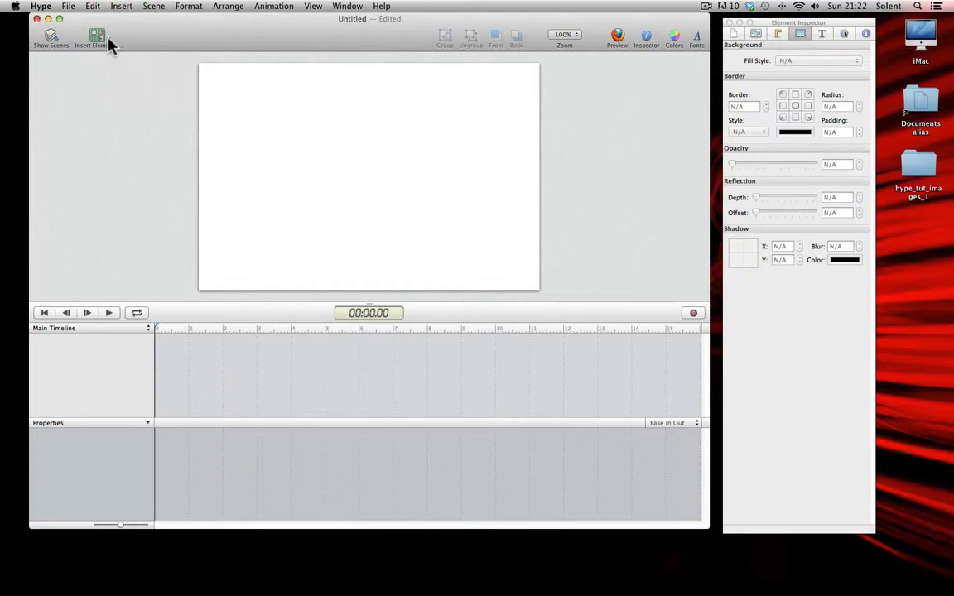
click(99, 37)
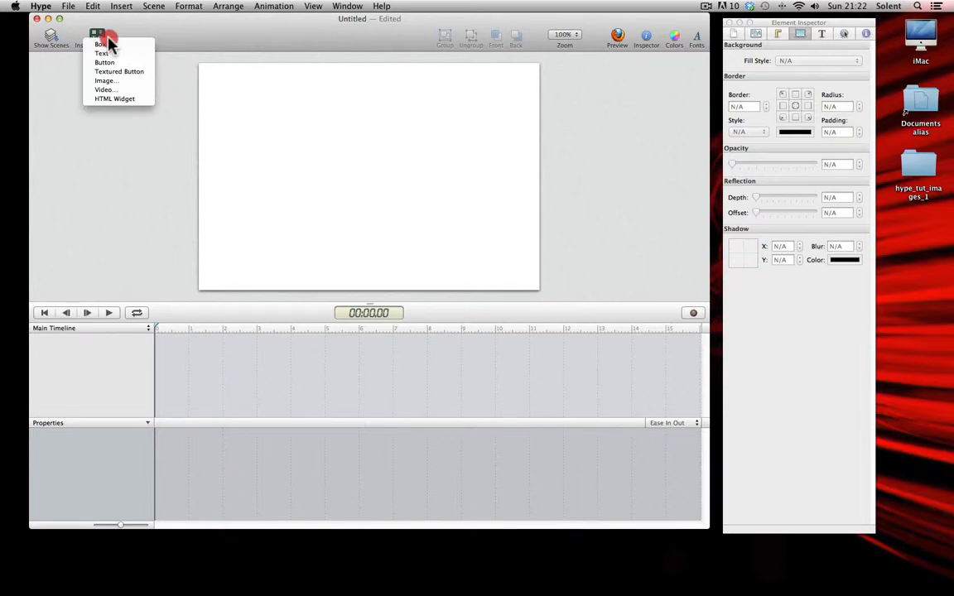
click(116, 44)
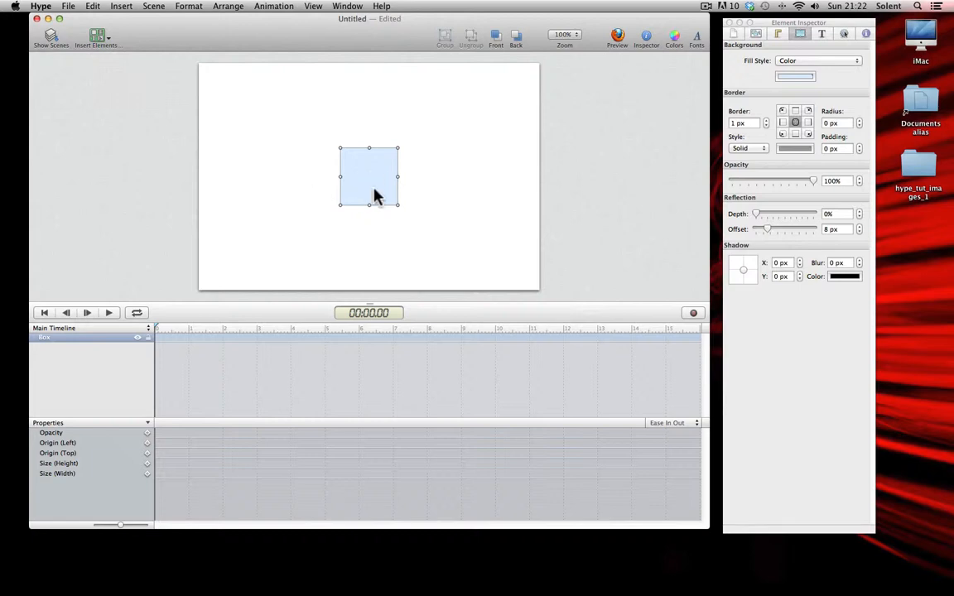
Fill the box with yellow #FFEF18 and enlarge it around its centre to about twice its size
click(780, 30)
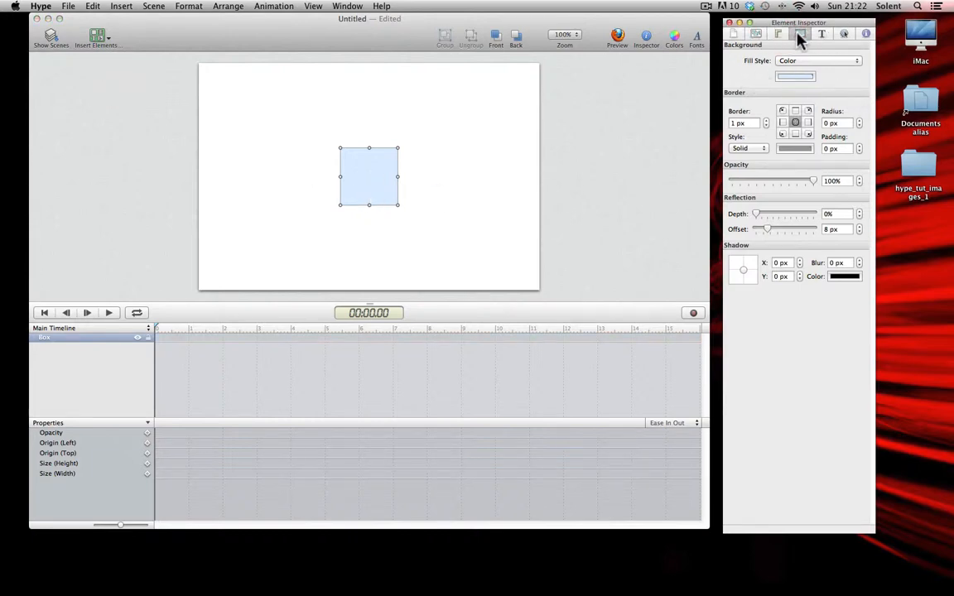
click(807, 76)
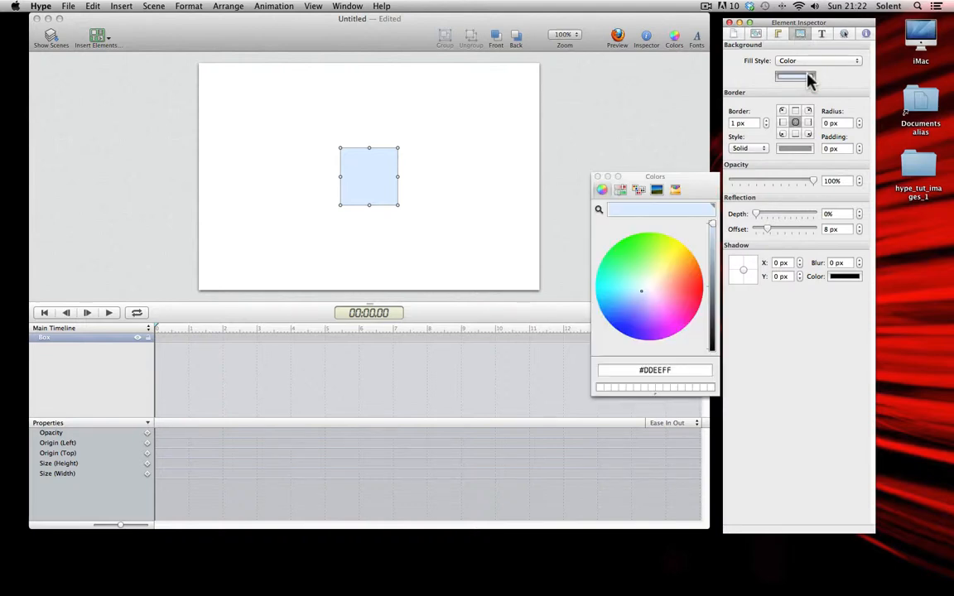
drag(642, 294, 676, 246)
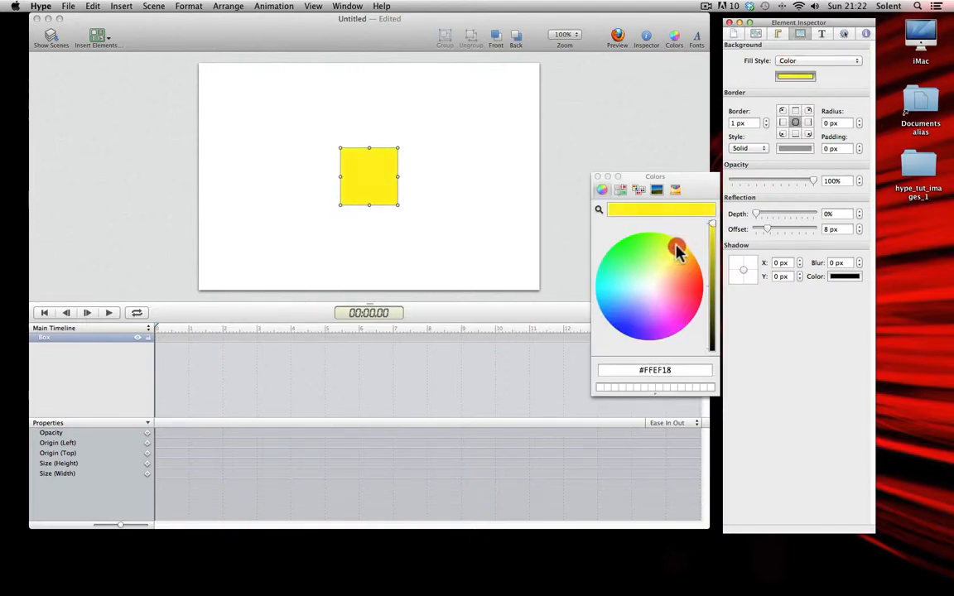
click(597, 176)
drag(396, 206, 406, 227)
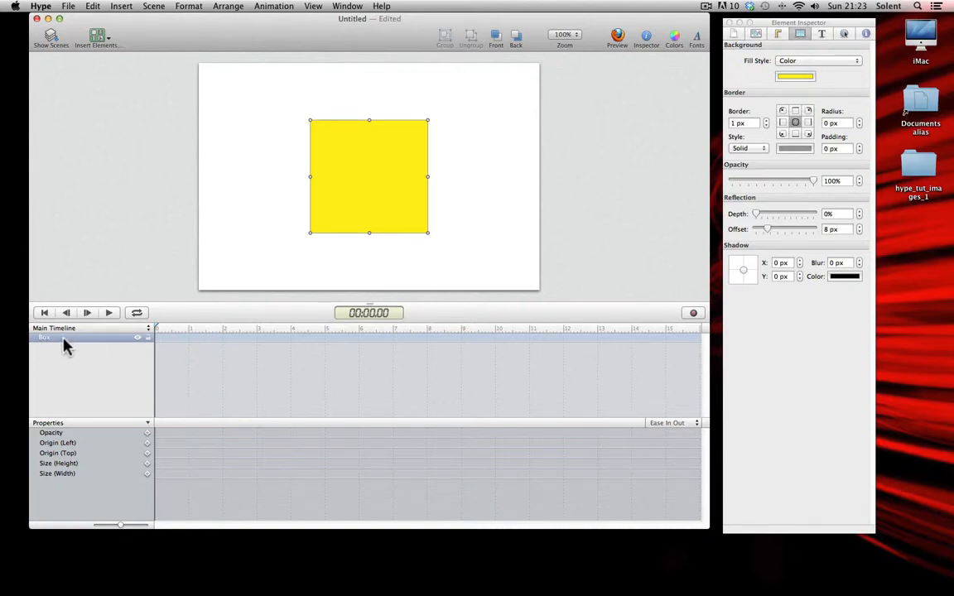
Rename the box element in the timeline as "shape"
double_click(39, 340)
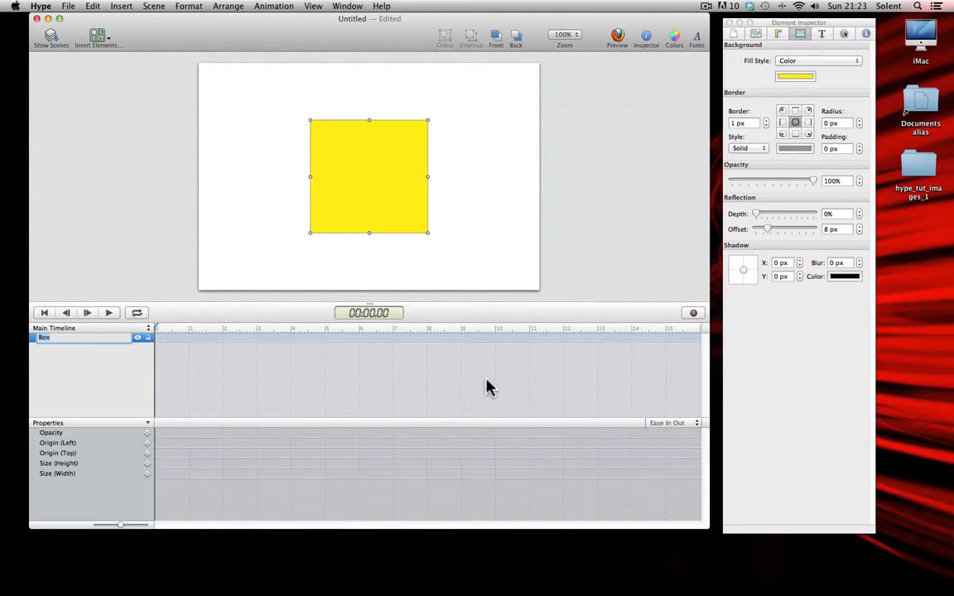
text(shape)
key(Return)
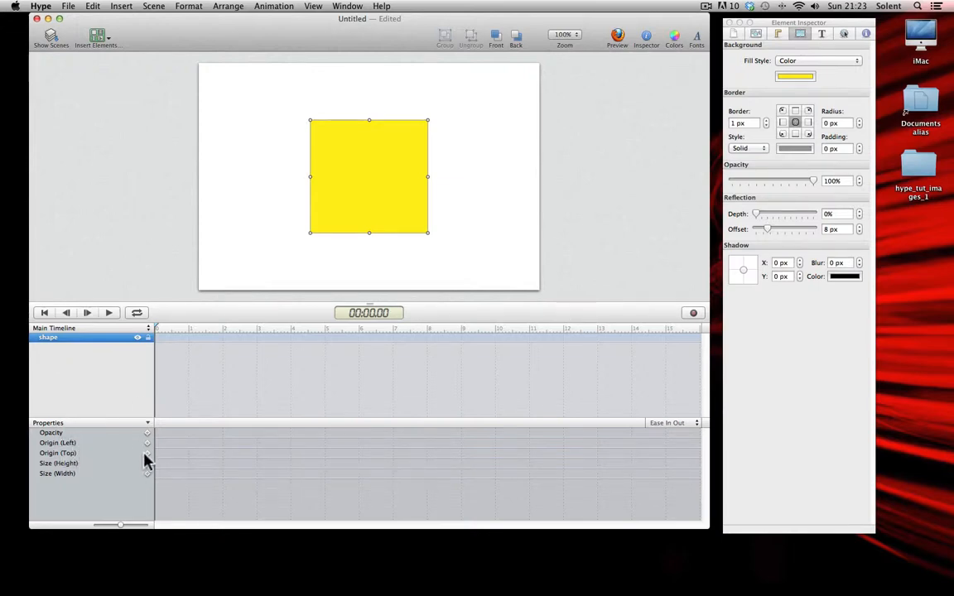
Add Origin (Left) and Origin (Top) keyframes for the shape at 0 seconds
drag(159, 325, 153, 323)
click(147, 443)
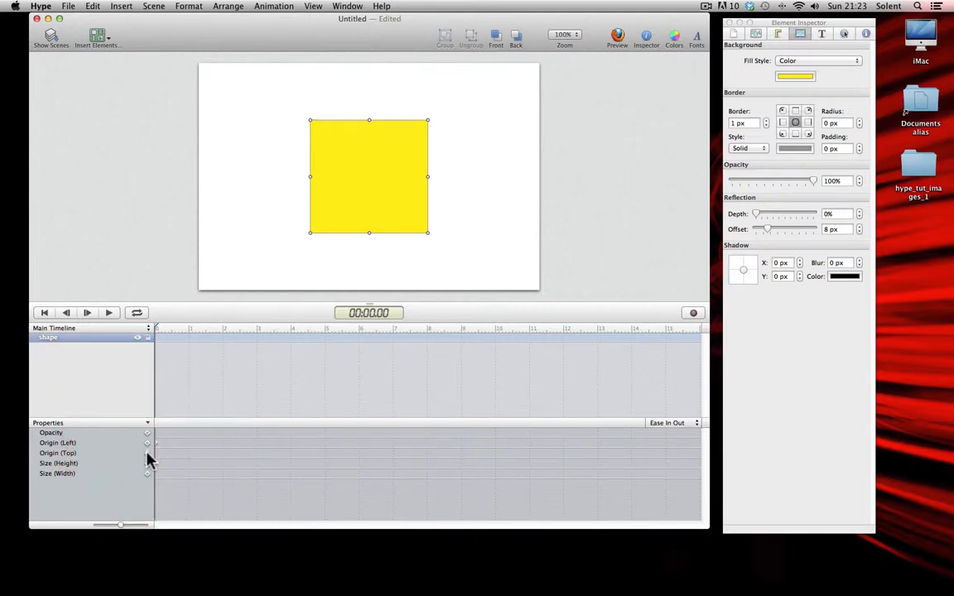
click(147, 453)
Add Origin (Left) and Origin (Top) keyframes at 4 seconds and move the yellow shape to the scene's lower-right corner
drag(156, 328, 292, 336)
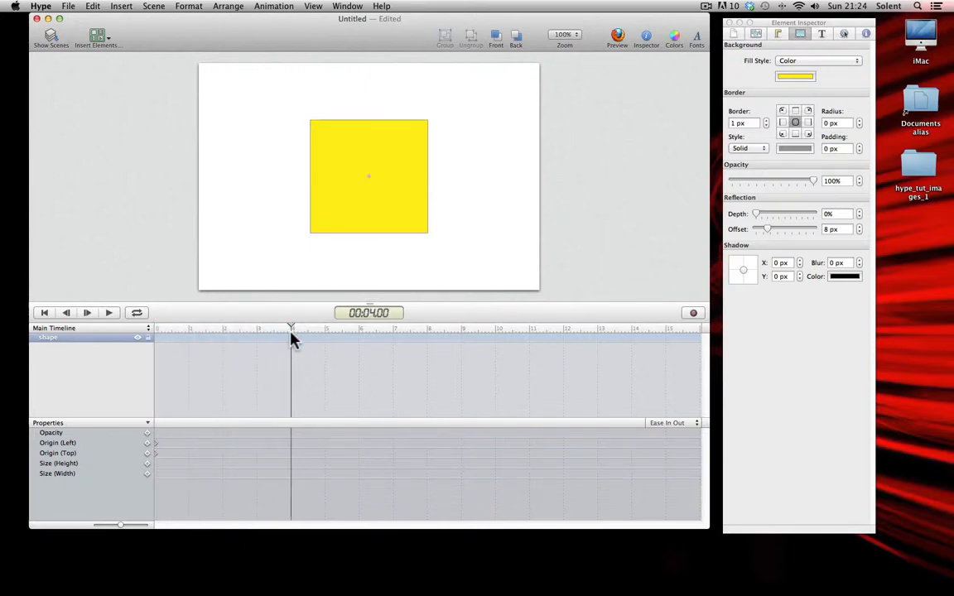
click(291, 336)
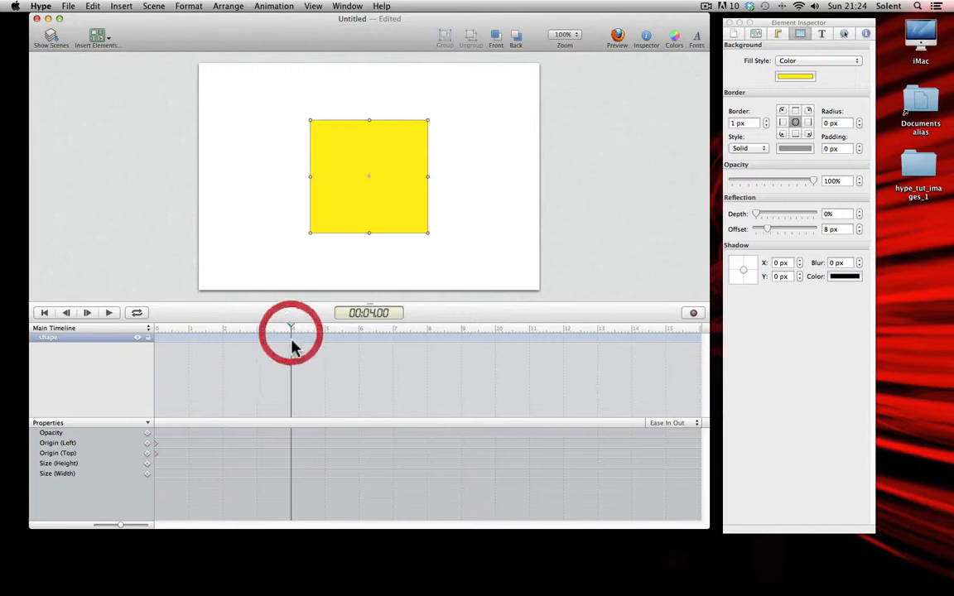
click(147, 444)
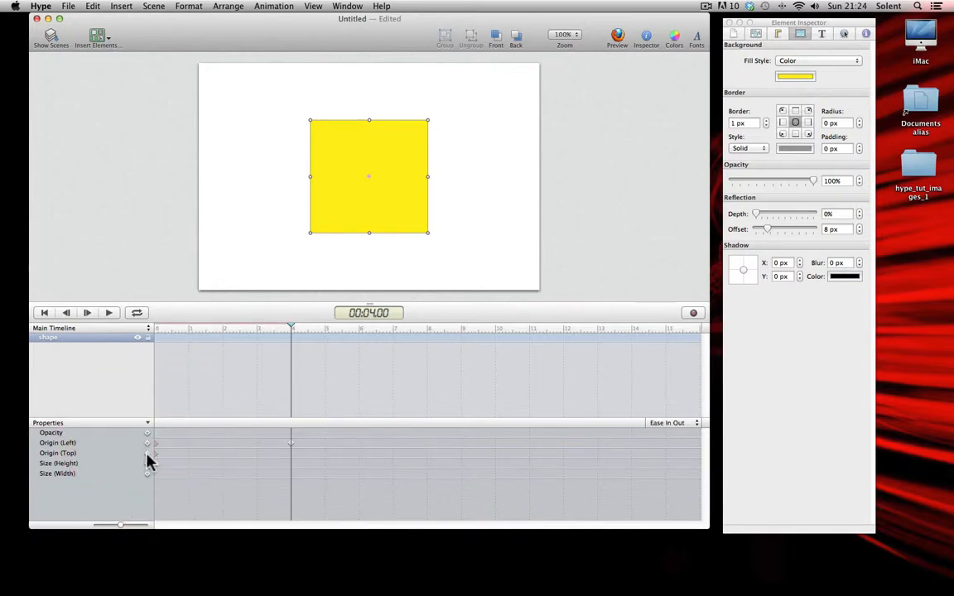
click(147, 454)
drag(373, 186, 479, 236)
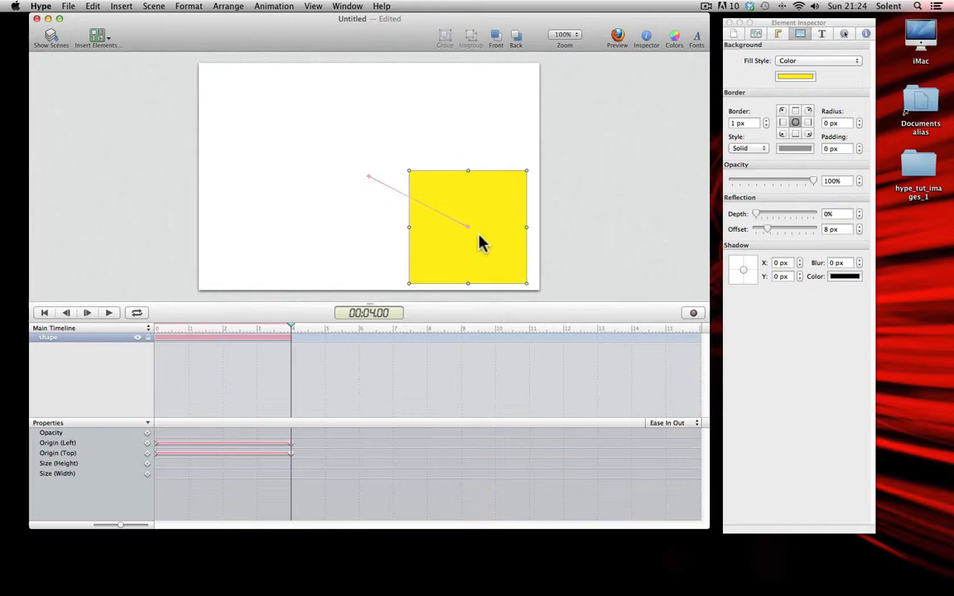
click(480, 236)
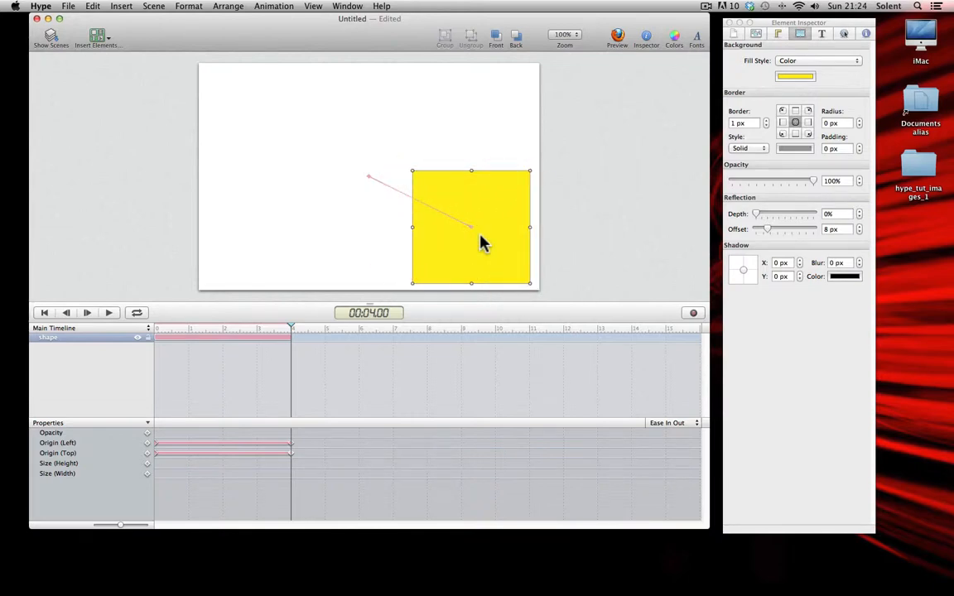
Extend the shape's position animation to end at 7 seconds, playing the motion back to check it
click(108, 314)
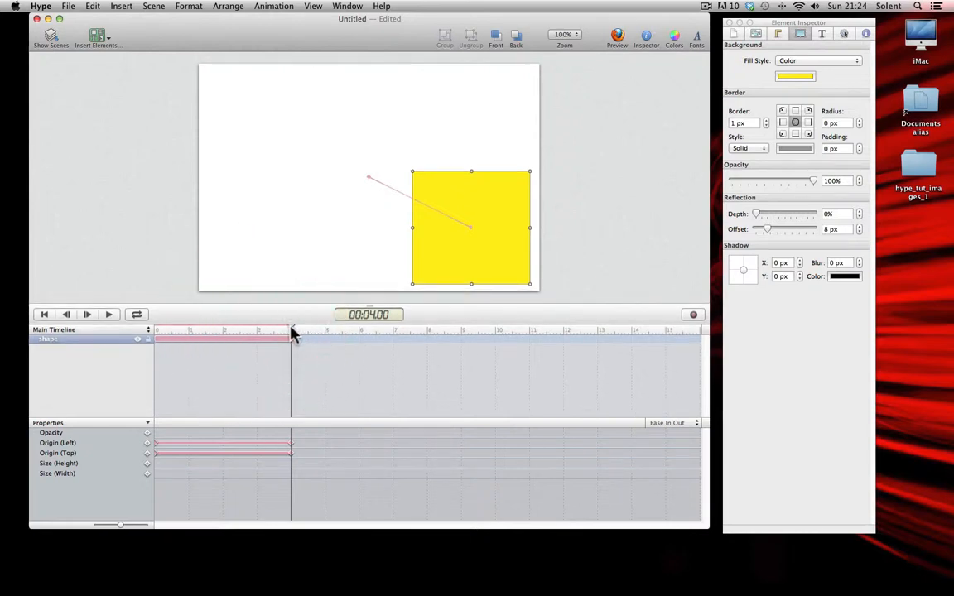
click(259, 331)
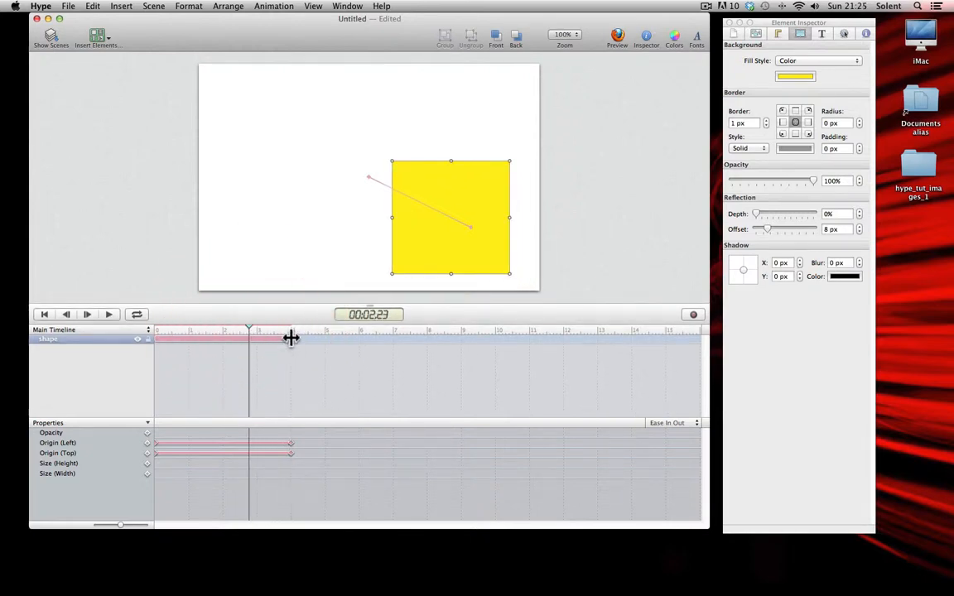
drag(292, 337, 392, 337)
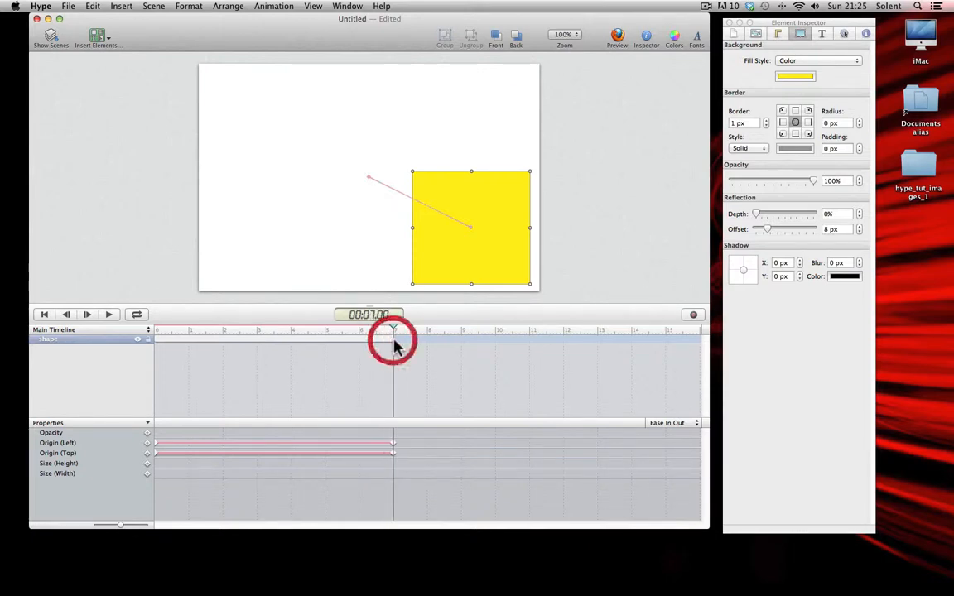
click(109, 315)
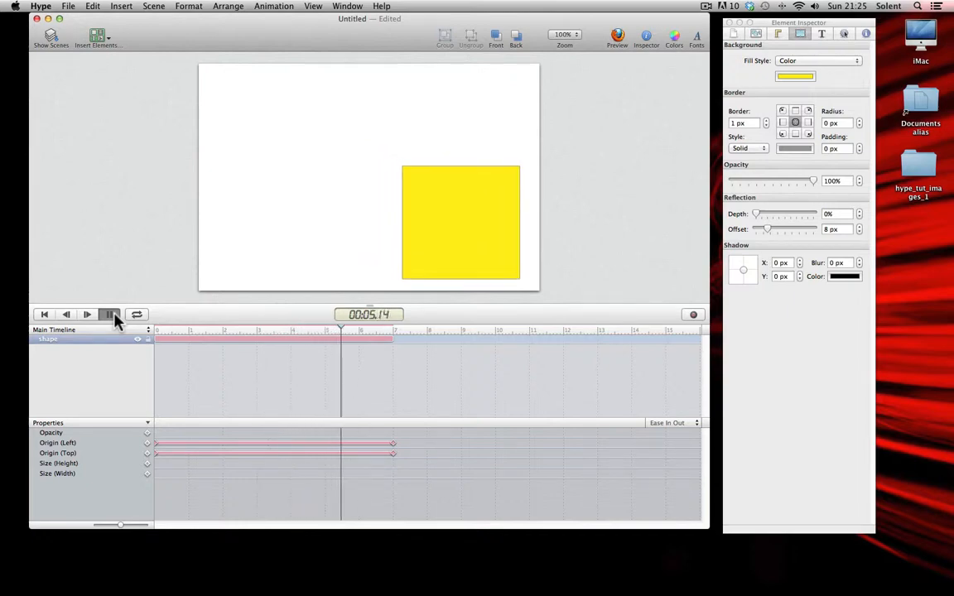
click(114, 317)
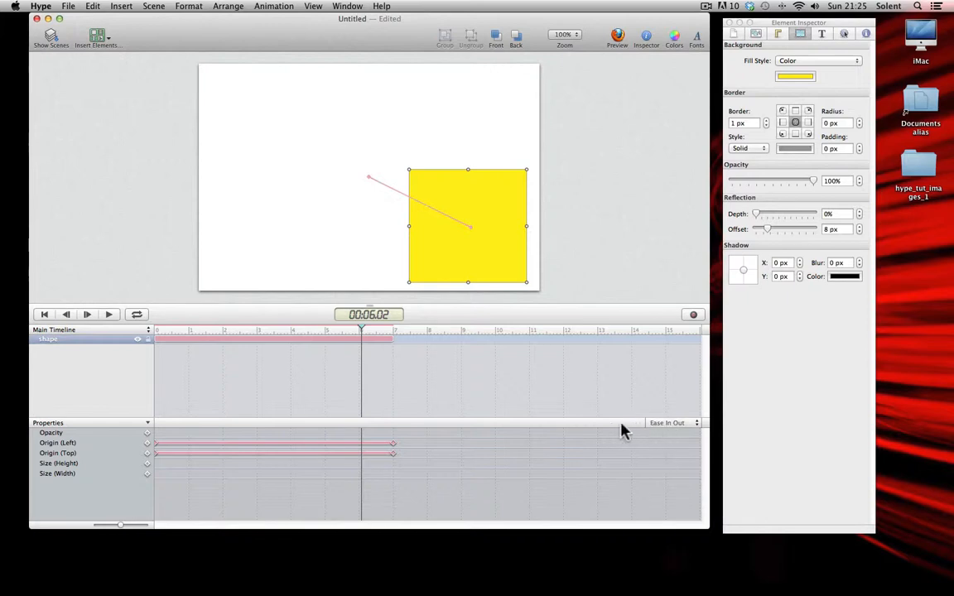
Set the timing function of the shape's animation to Linear and play it back
click(687, 424)
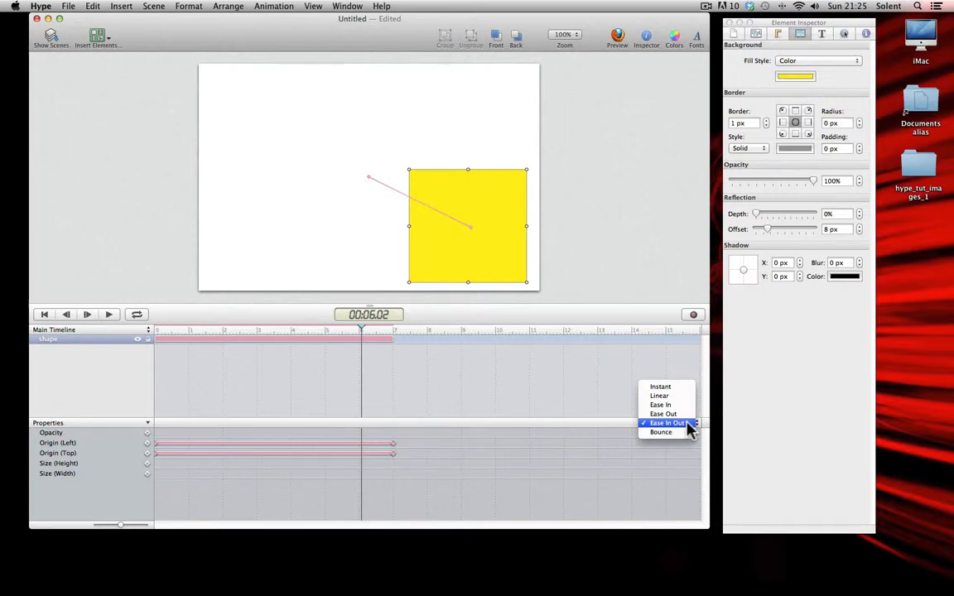
click(661, 396)
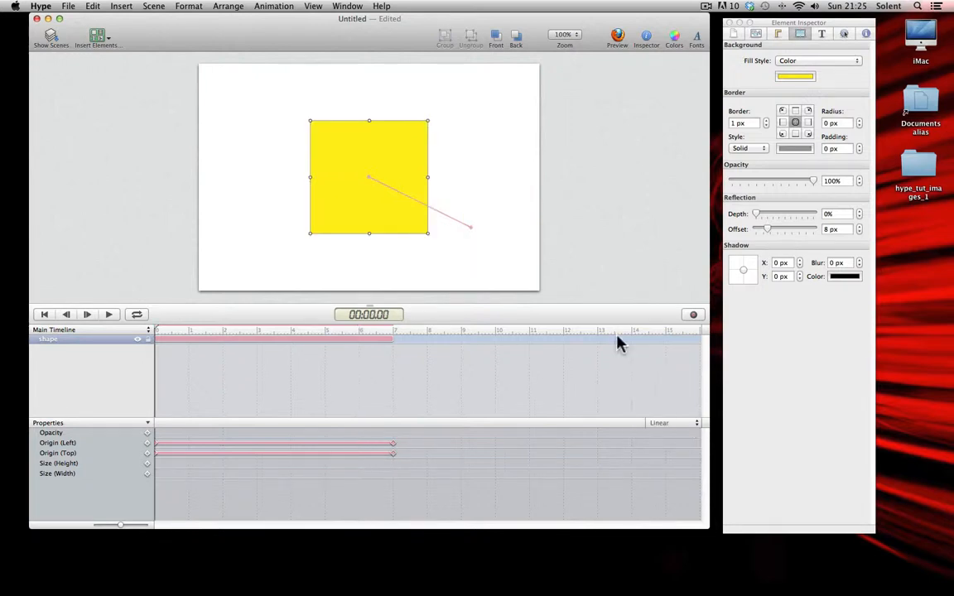
click(682, 424)
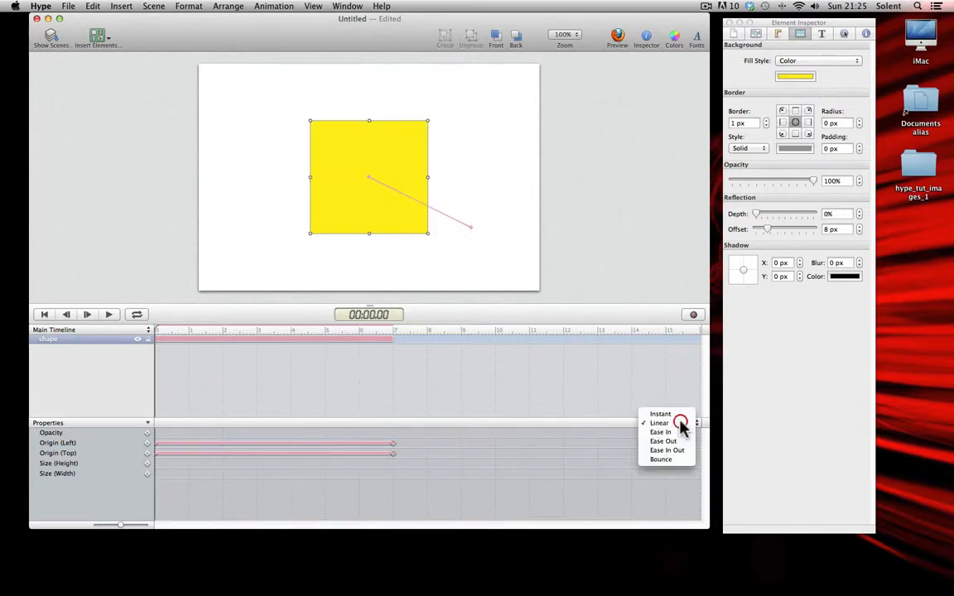
click(682, 426)
click(108, 315)
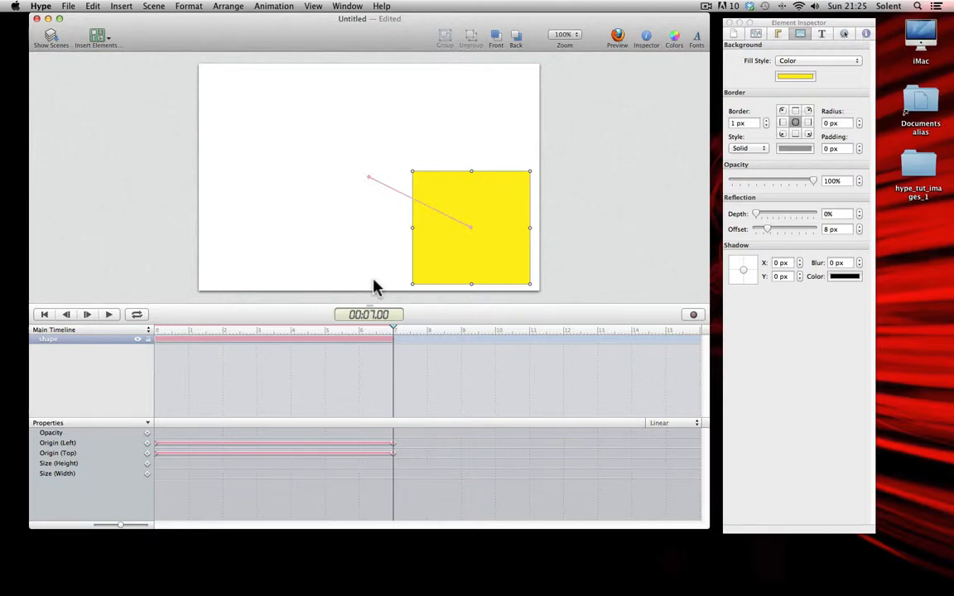
Delete the yellow shape and insert a new box placed near the scene's upper edge
drag(305, 77, 576, 306)
key(Delete)
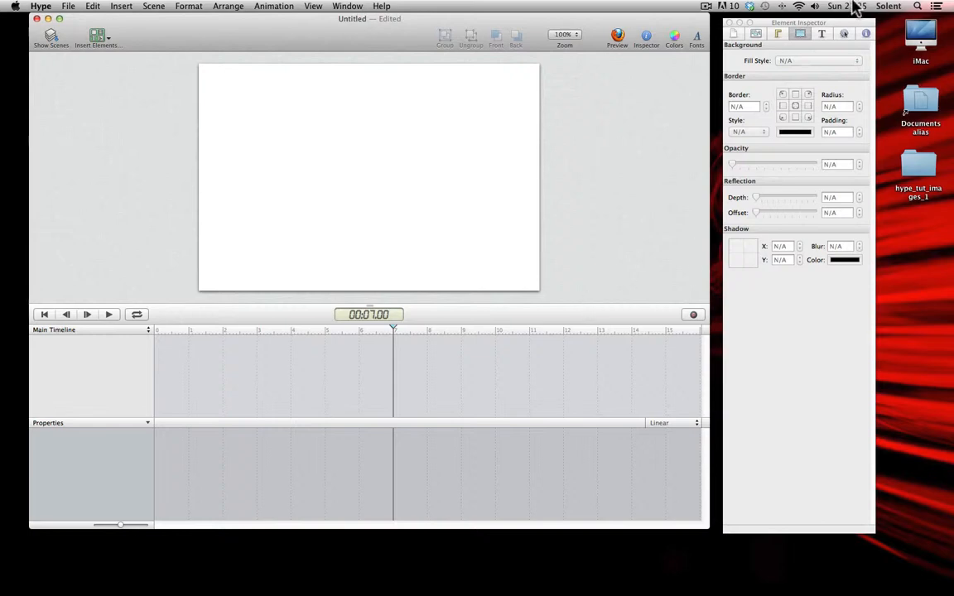
click(104, 36)
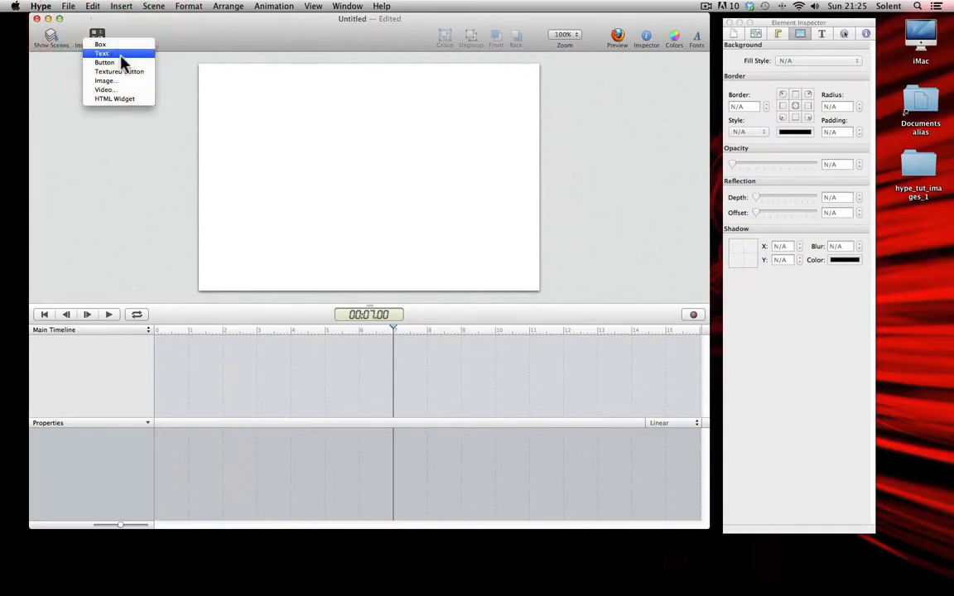
click(108, 42)
drag(386, 185, 378, 107)
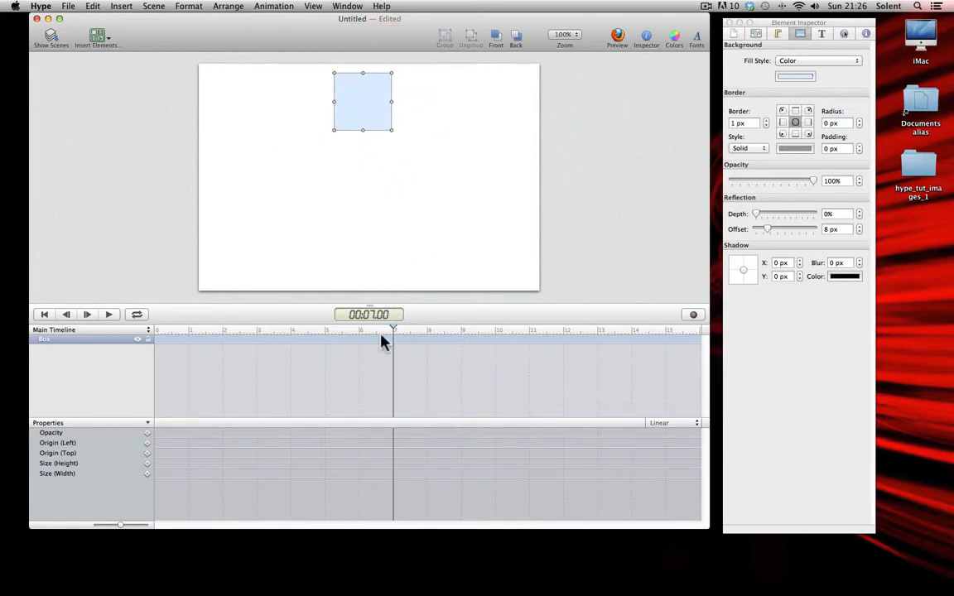
Record the new box moving to the scene's lower edge at 7 seconds, stop recording and play the animation from the start
mouse_move(394, 335)
mouse_down()
mouse_move(126, 323)
mouse_move(396, 331)
mouse_up()
click(693, 316)
drag(376, 106, 430, 261)
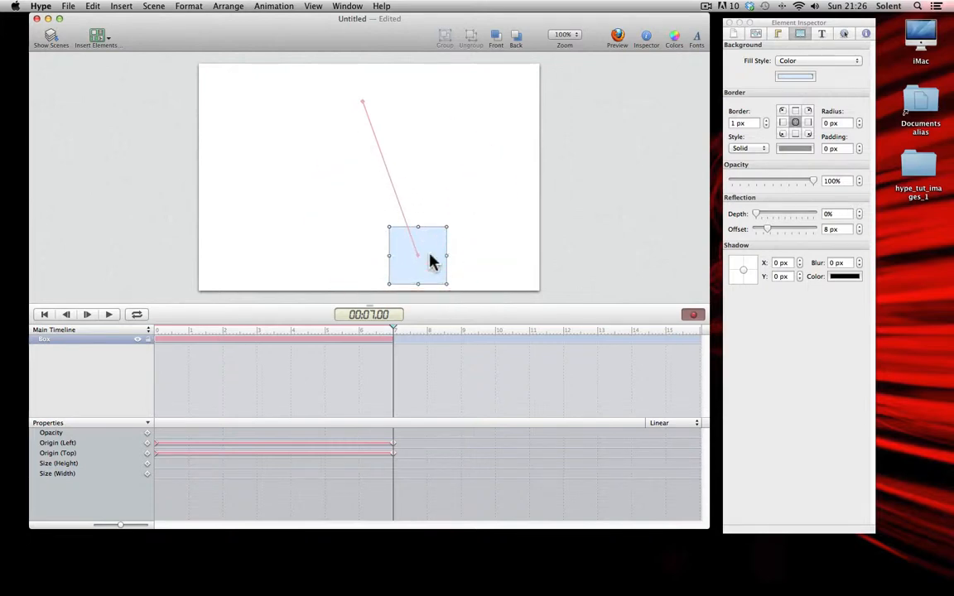
click(692, 318)
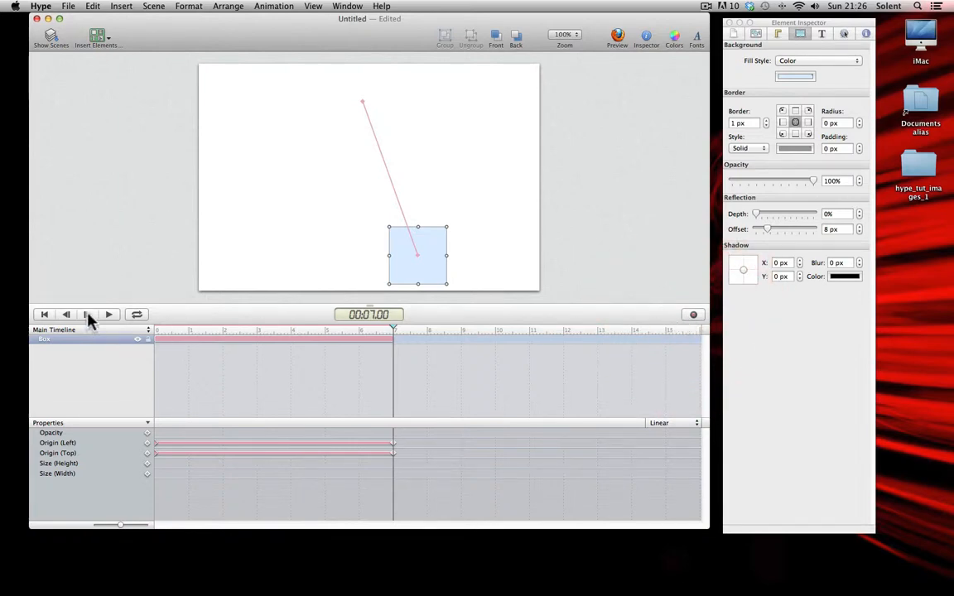
drag(331, 323, 166, 325)
click(44, 319)
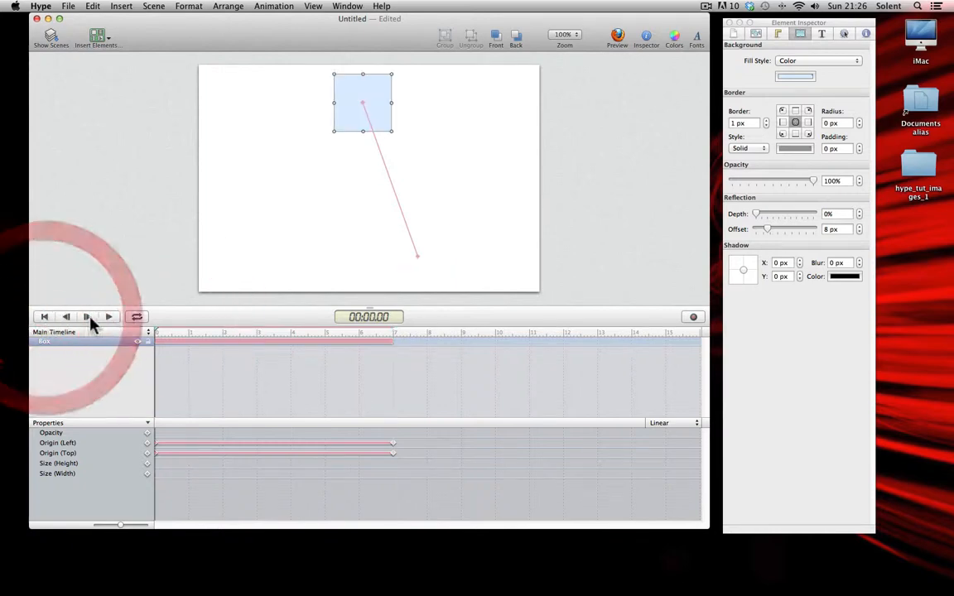
click(110, 320)
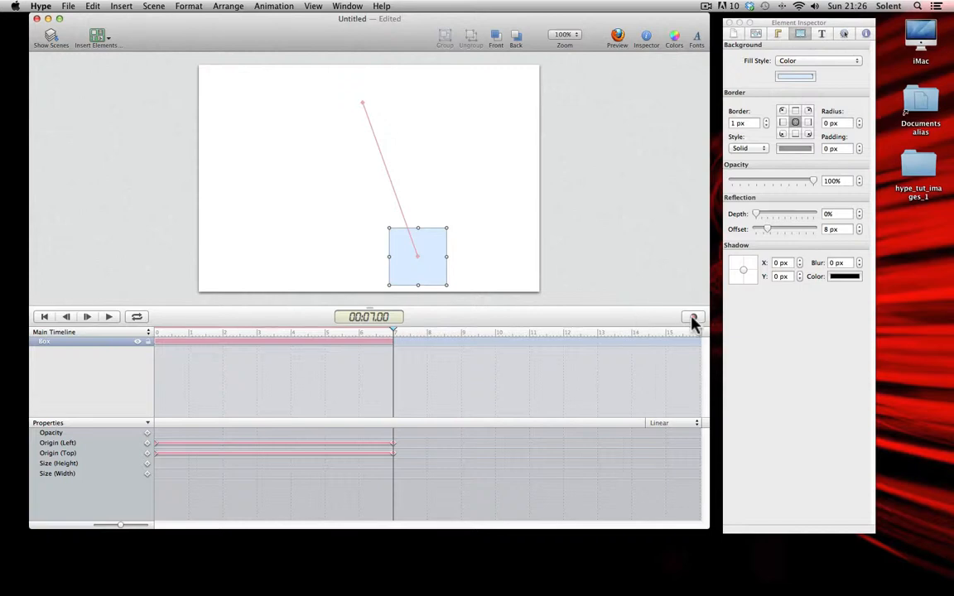
Set the timing function of the box's recorded animation to Bounce
click(669, 425)
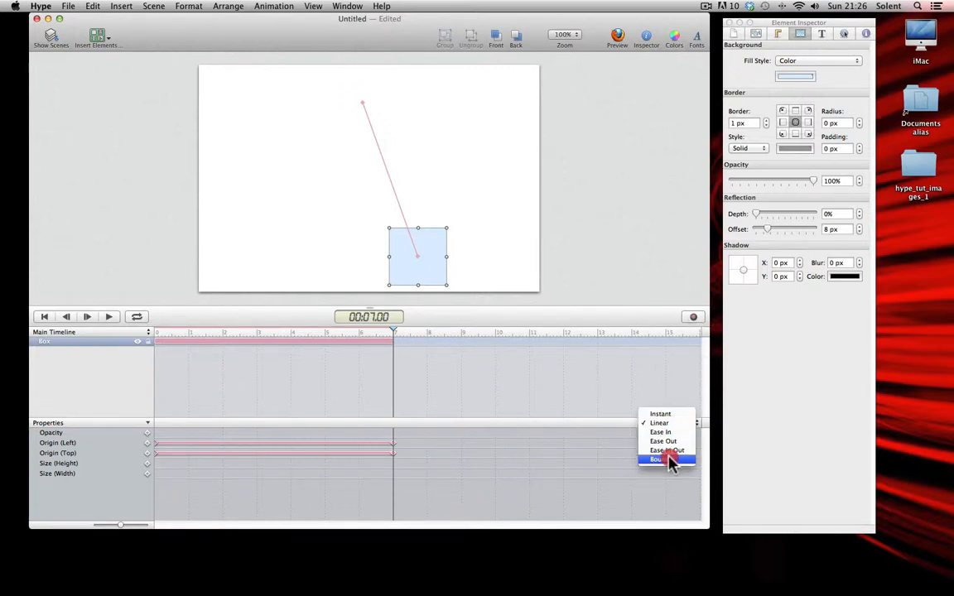
click(669, 460)
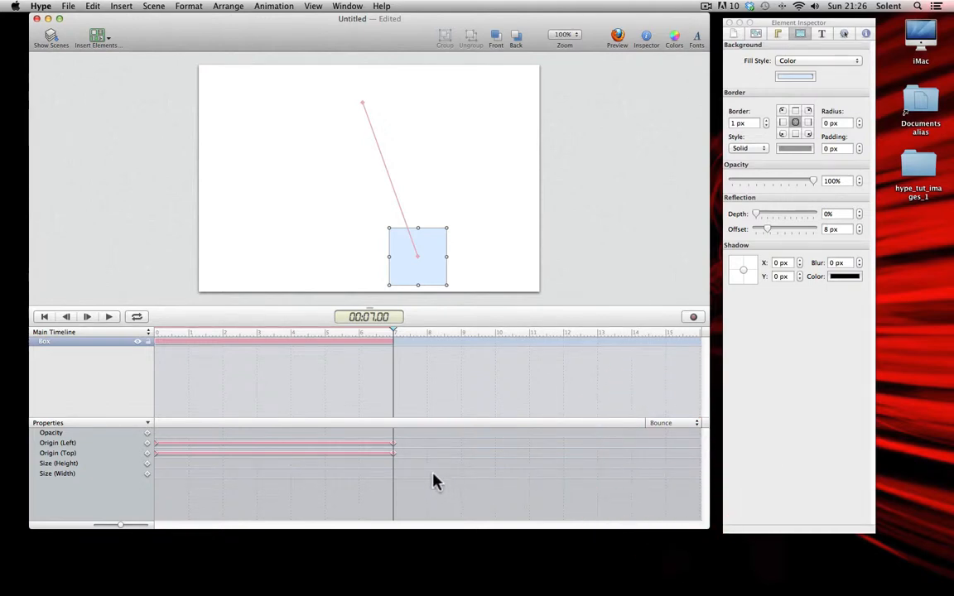
Select both origin animations of the box, choose another timing function for them and play the animation from the start
drag(411, 471, 143, 426)
click(696, 423)
click(678, 459)
click(45, 317)
click(108, 316)
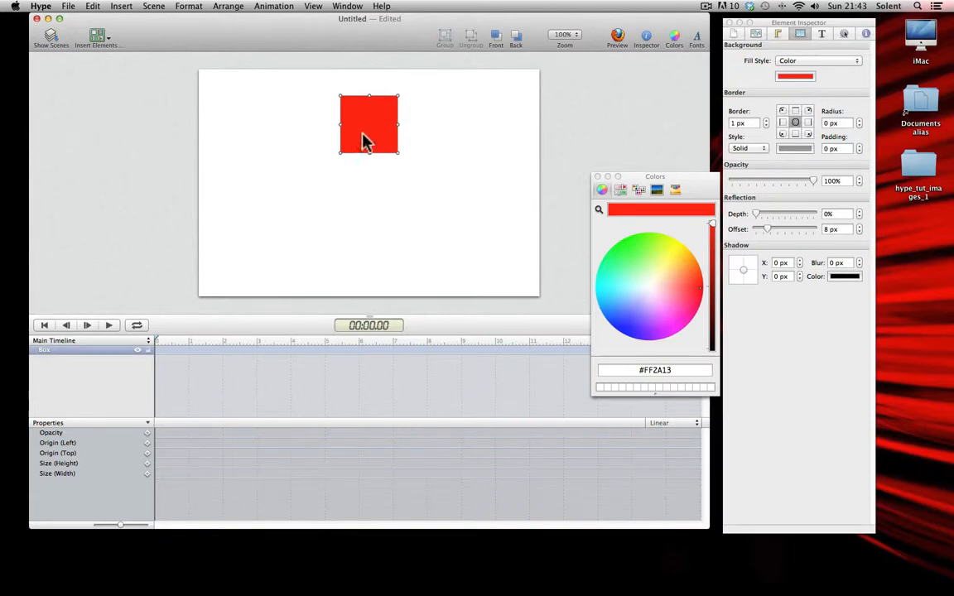
Close the color picker, start recording at 2 seconds and move the red box slightly down towards the scene's right side
click(597, 177)
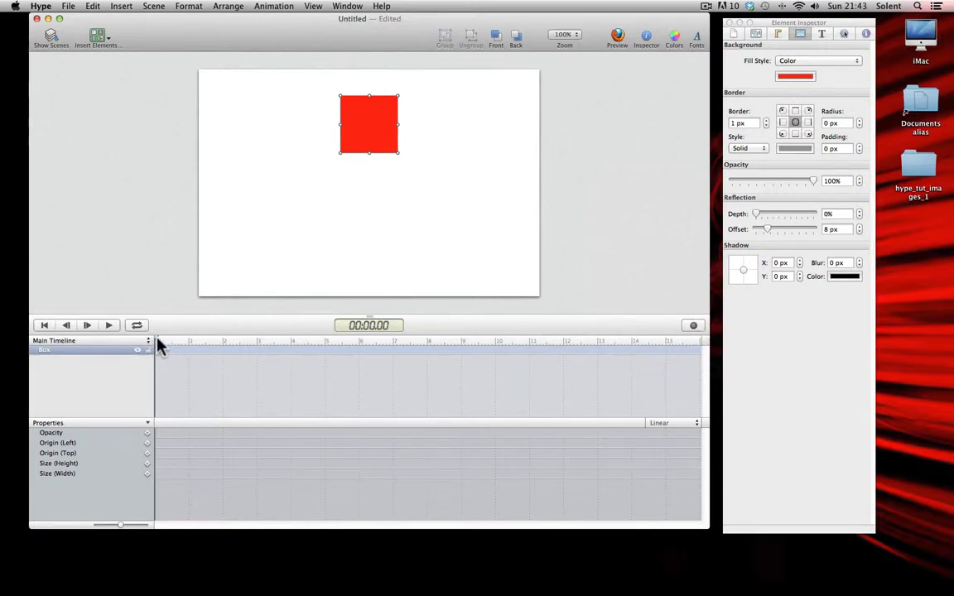
drag(155, 341, 222, 342)
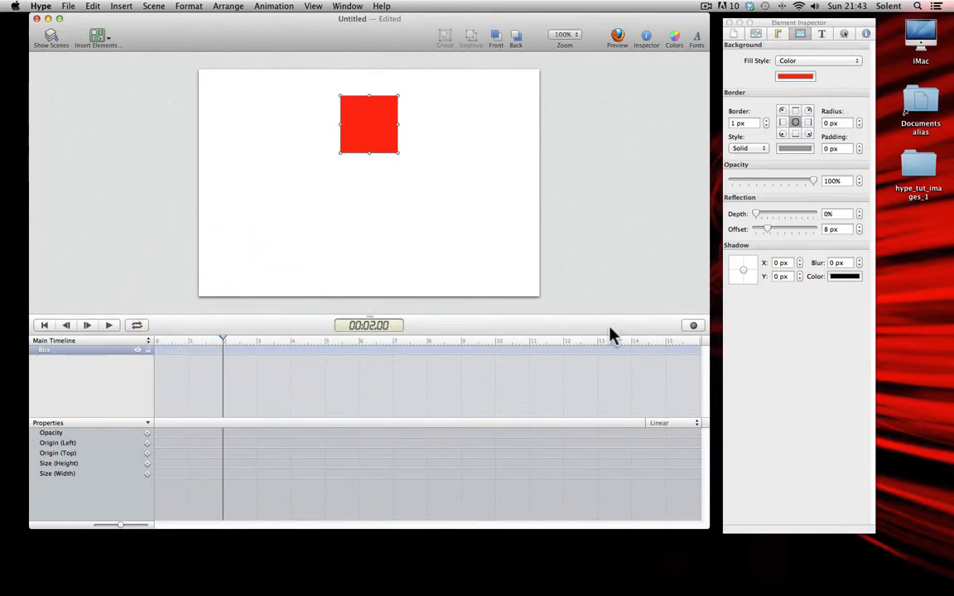
click(693, 326)
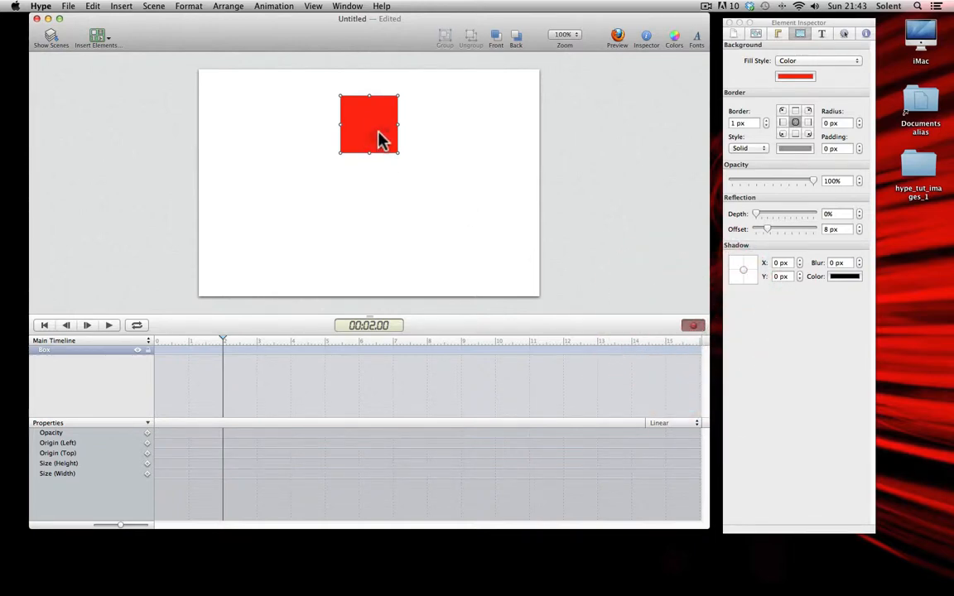
drag(381, 140, 462, 176)
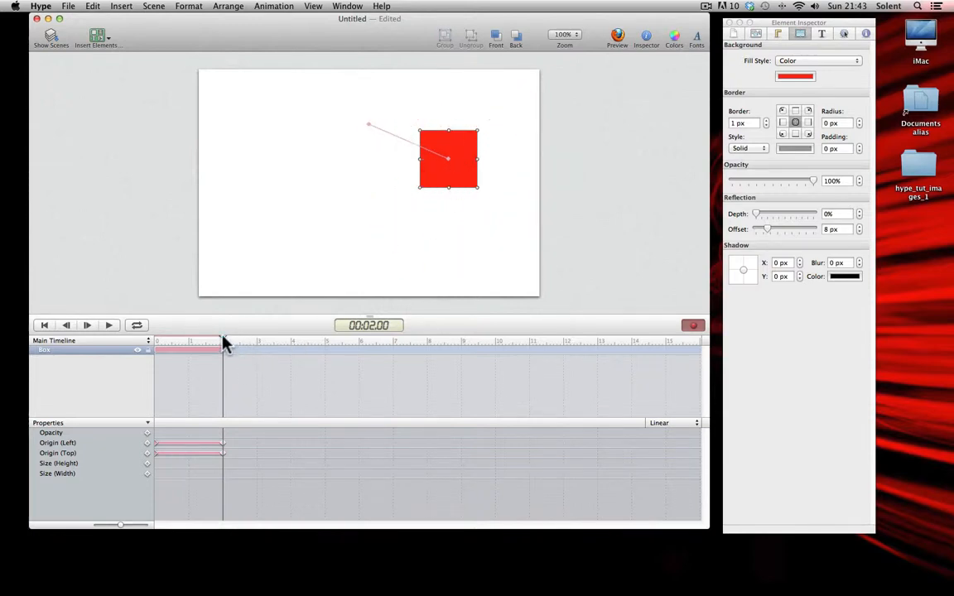
Record the red box moving to the scene's lower right at about 4 seconds and to the lower left at 6 seconds
drag(222, 340, 290, 342)
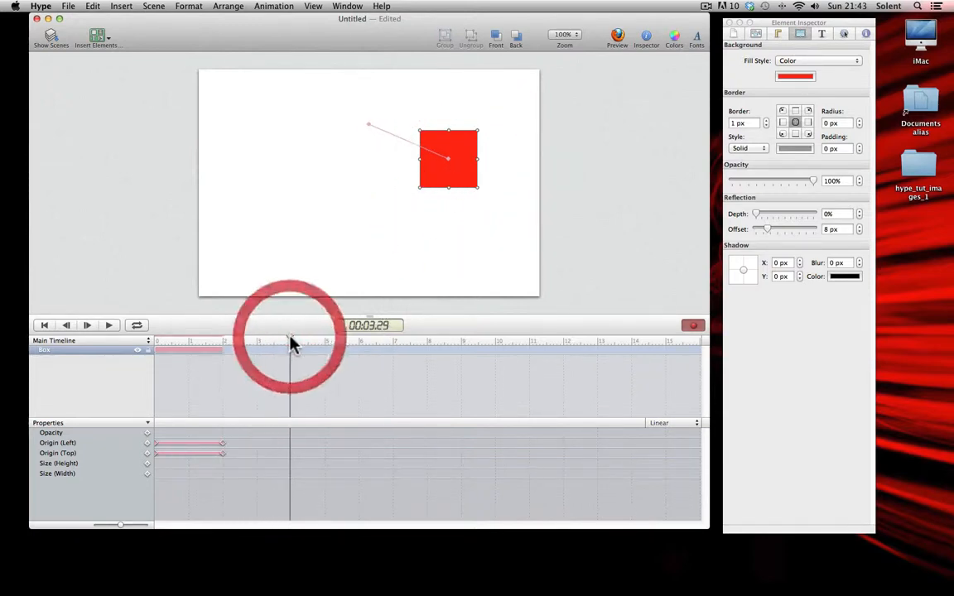
drag(471, 186, 470, 269)
drag(289, 342, 359, 340)
drag(470, 273, 298, 273)
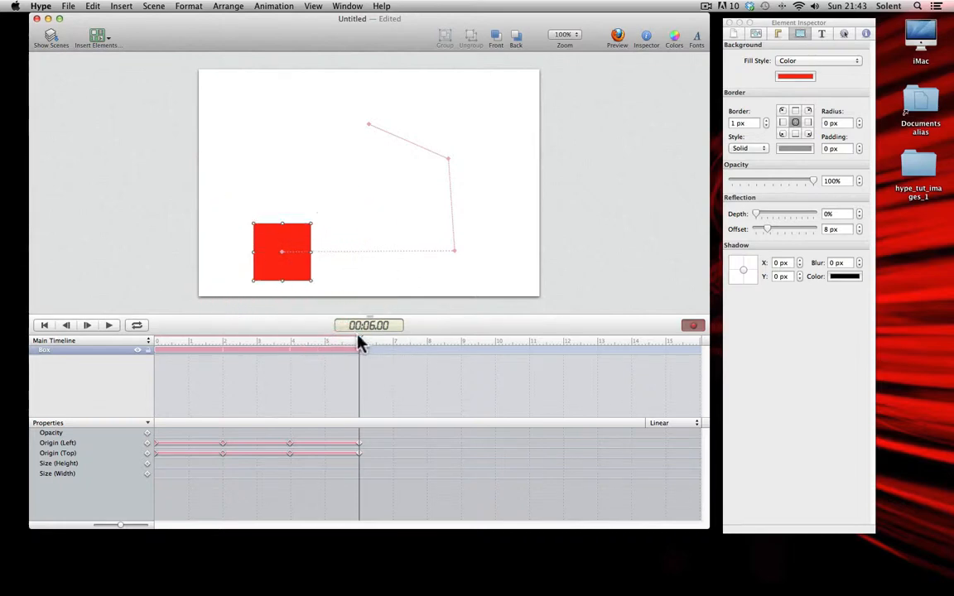
Record the box moving up the scene's left side at 8 seconds and back to its starting position at 00:10.01, and stop recording
drag(359, 342, 427, 342)
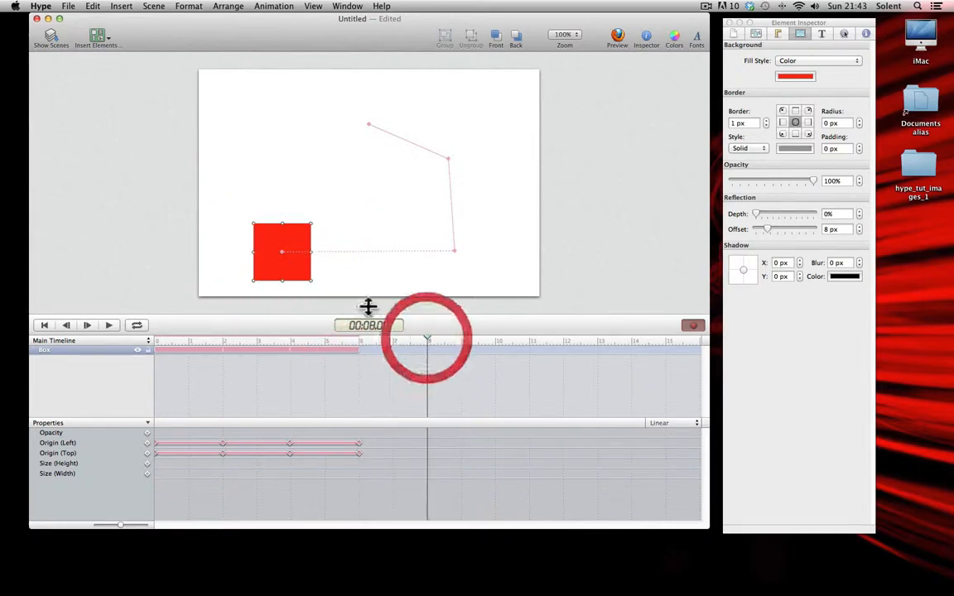
drag(283, 272, 291, 190)
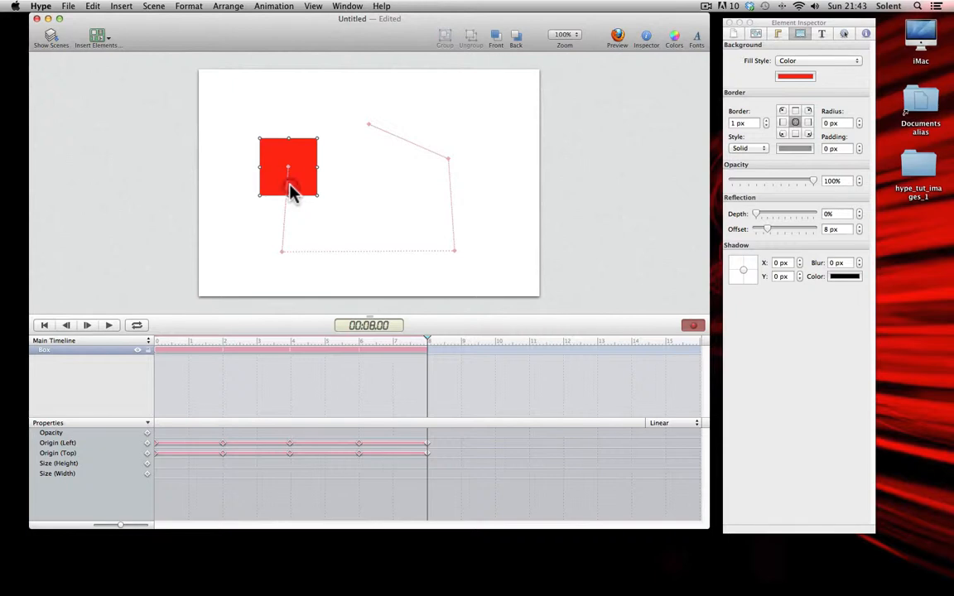
drag(427, 339, 496, 339)
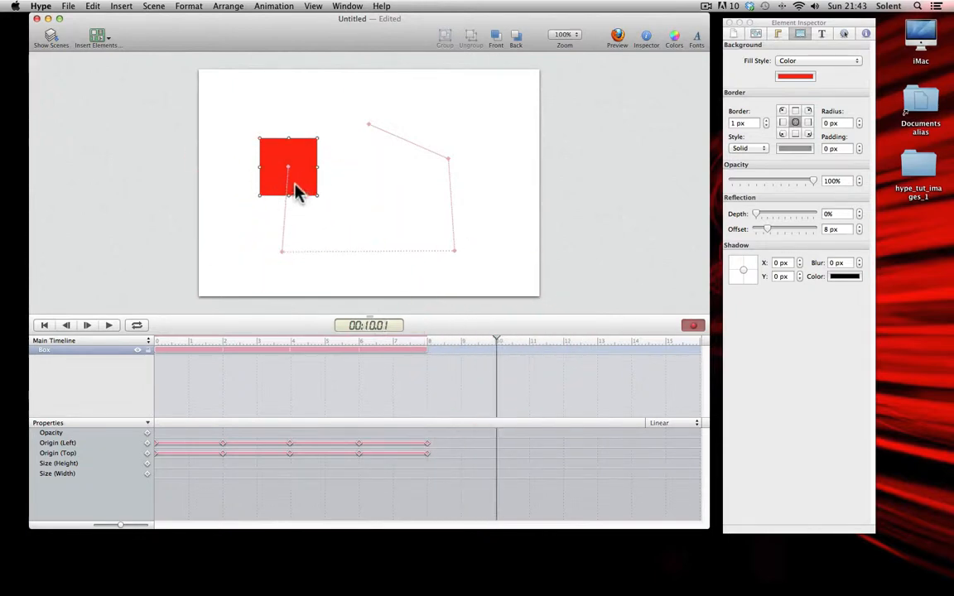
drag(298, 187, 377, 150)
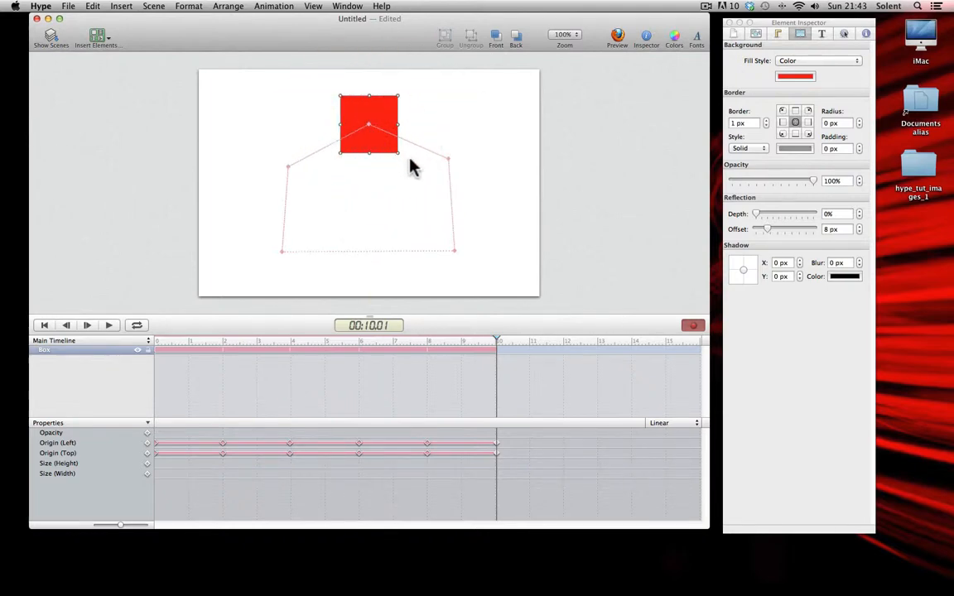
click(694, 326)
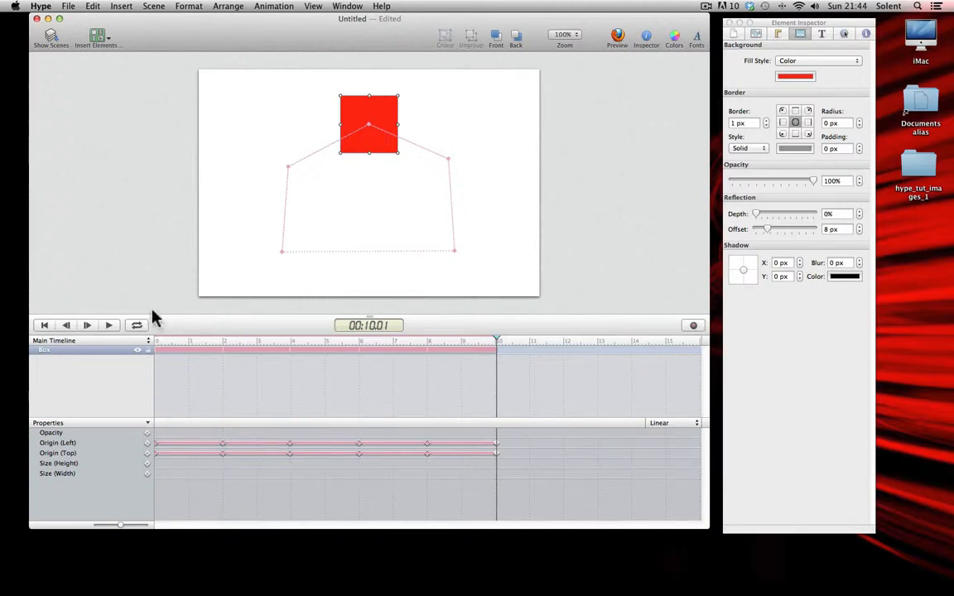
Play the recorded animation from the start, select the box's whole animation and view the frame at 00:01.05
click(46, 327)
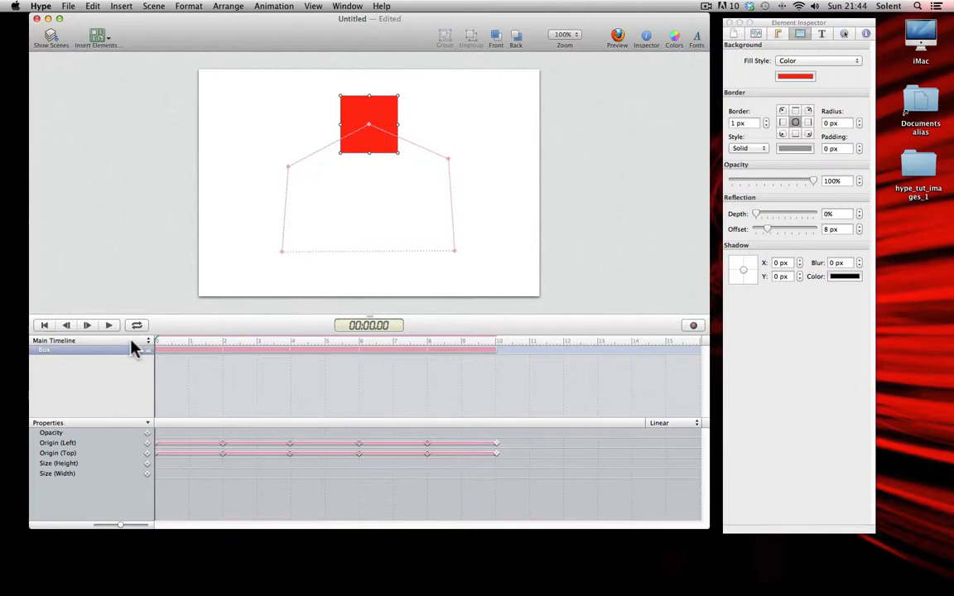
click(109, 326)
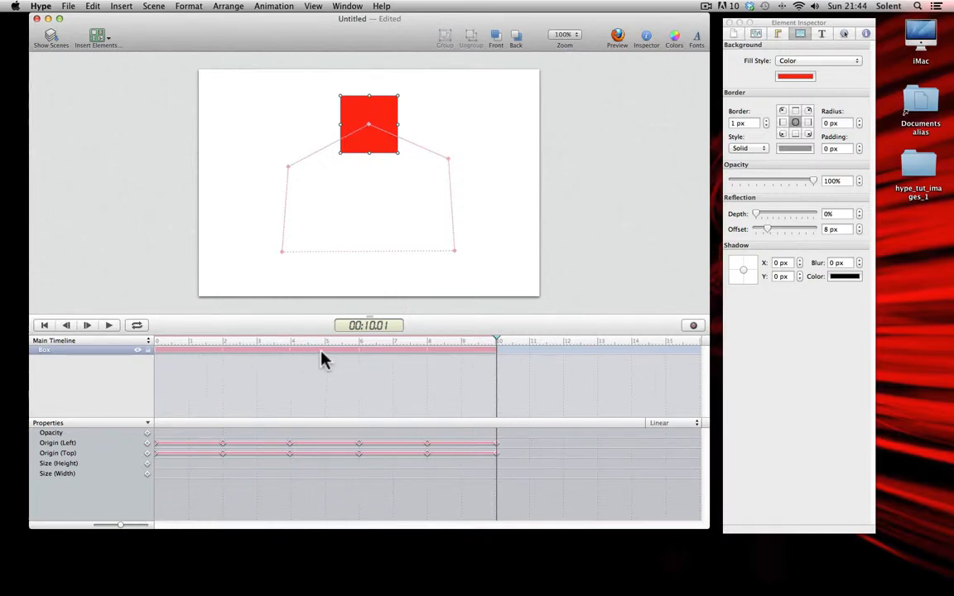
click(224, 357)
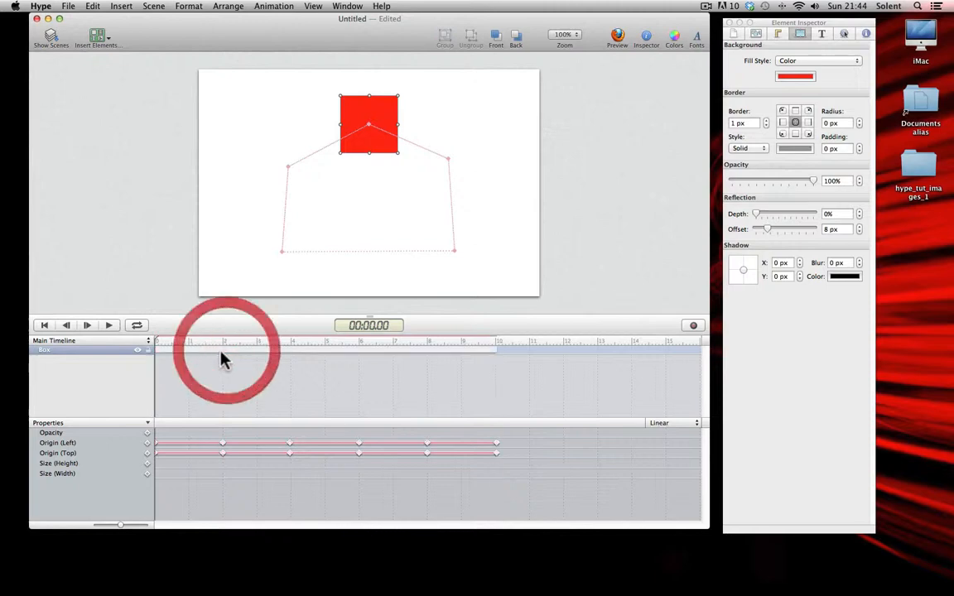
click(194, 340)
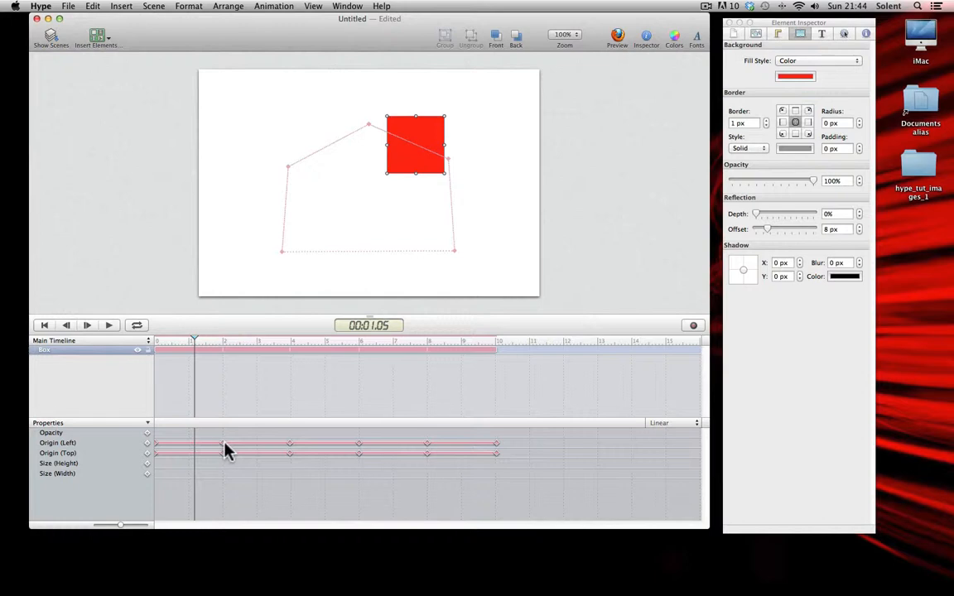
Move the 2-second Origin (Left) and Origin (Top) keyframes to 00:03.17 and play the animation from near the start
drag(223, 447, 276, 459)
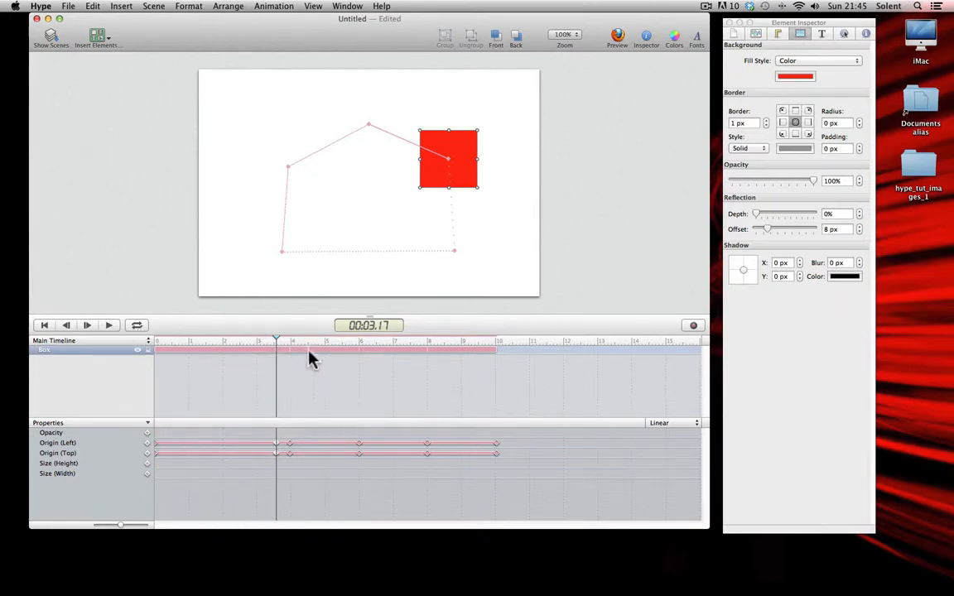
drag(263, 343, 168, 346)
click(114, 328)
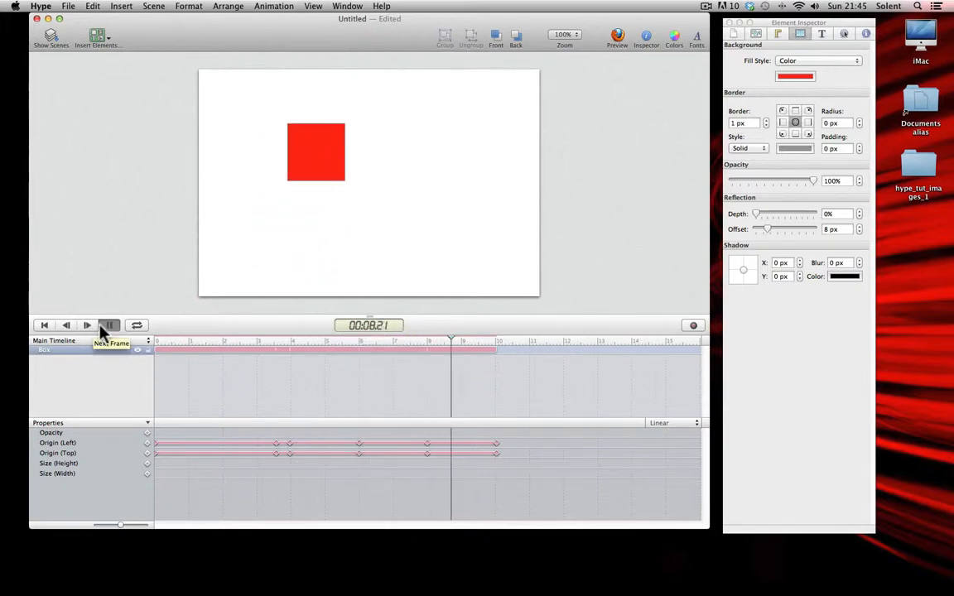
click(108, 324)
Move only the Origin (Left) keyframe at 00:03.17 to 00:01.06, and play the animation from the start
drag(466, 352, 263, 350)
drag(275, 444, 196, 444)
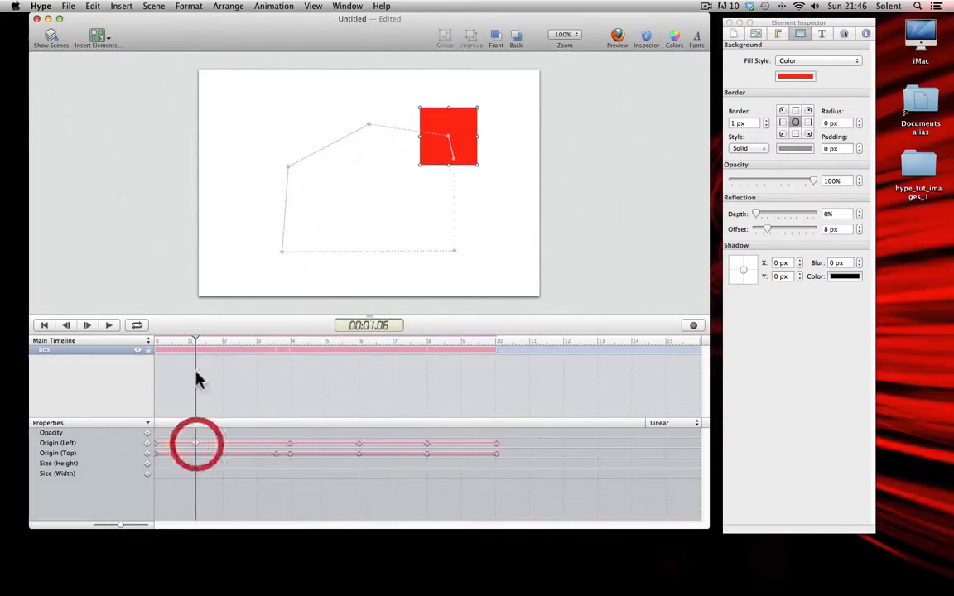
click(145, 343)
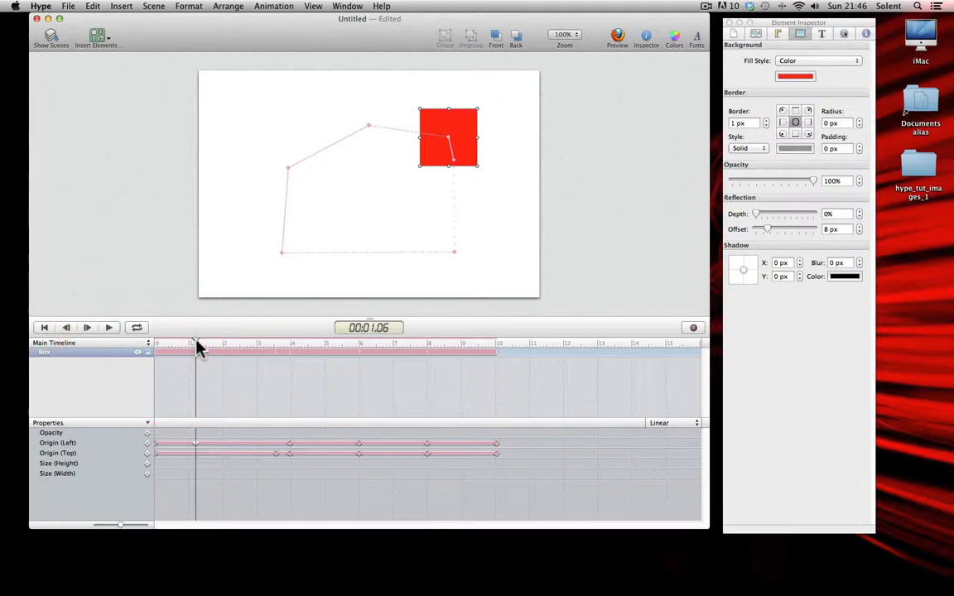
drag(196, 345, 155, 339)
click(109, 327)
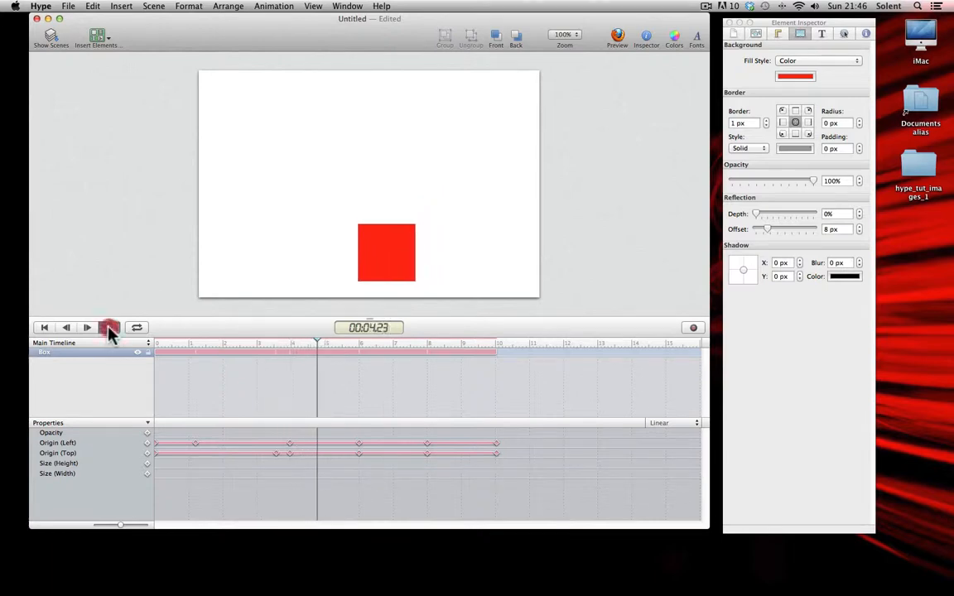
click(110, 328)
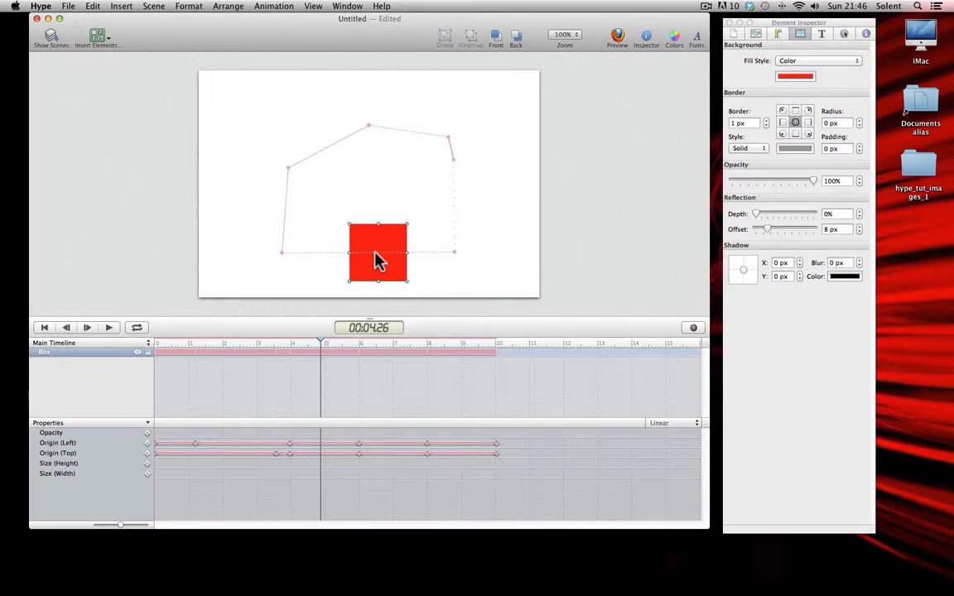
click(705, 7)
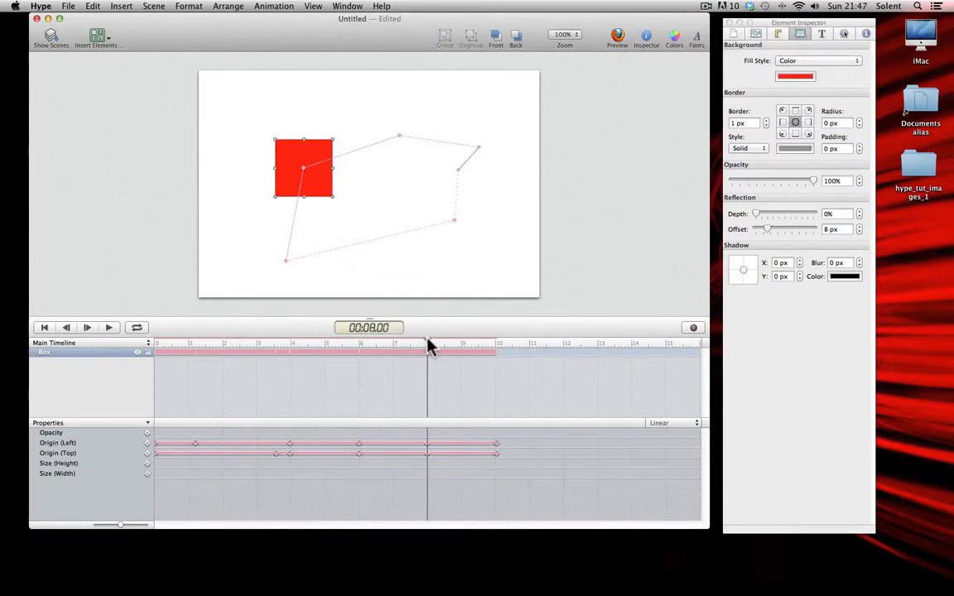
With the playhead on the 8-second keyframe, move the red box up and left to reshape that corner of its path
mouse_move(428, 346)
mouse_down()
mouse_move(364, 346)
mouse_move(428, 347)
mouse_up()
click(427, 348)
drag(319, 186, 294, 152)
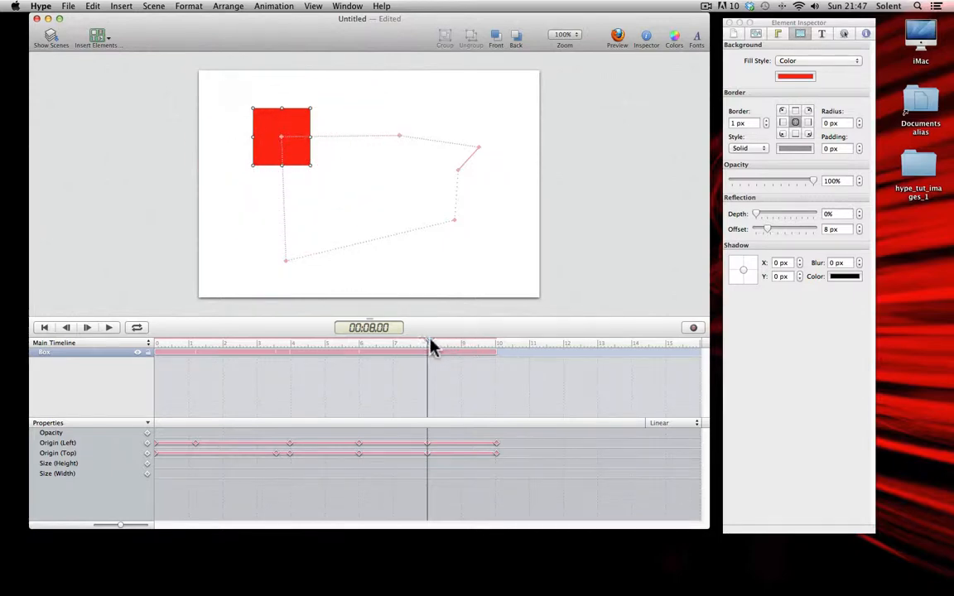
Shift the whole motion path by moving the box at 00:08.16, between keyframes, and reposition the box further left at the 8-second keyframe
drag(430, 345, 445, 341)
mouse_move(328, 162)
mouse_down()
mouse_move(336, 183)
mouse_move(322, 153)
mouse_move(356, 183)
mouse_move(331, 157)
mouse_up()
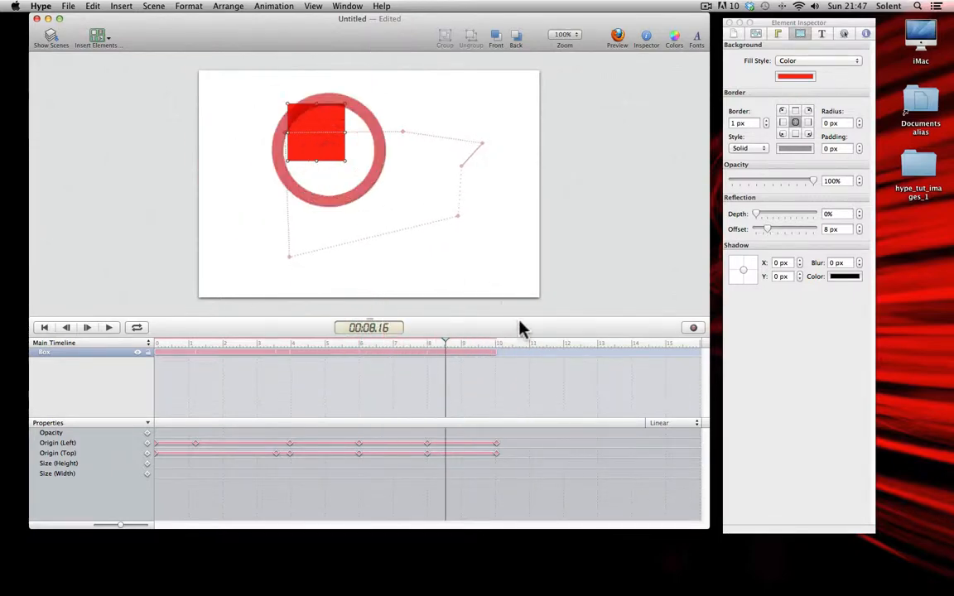
drag(444, 341, 426, 344)
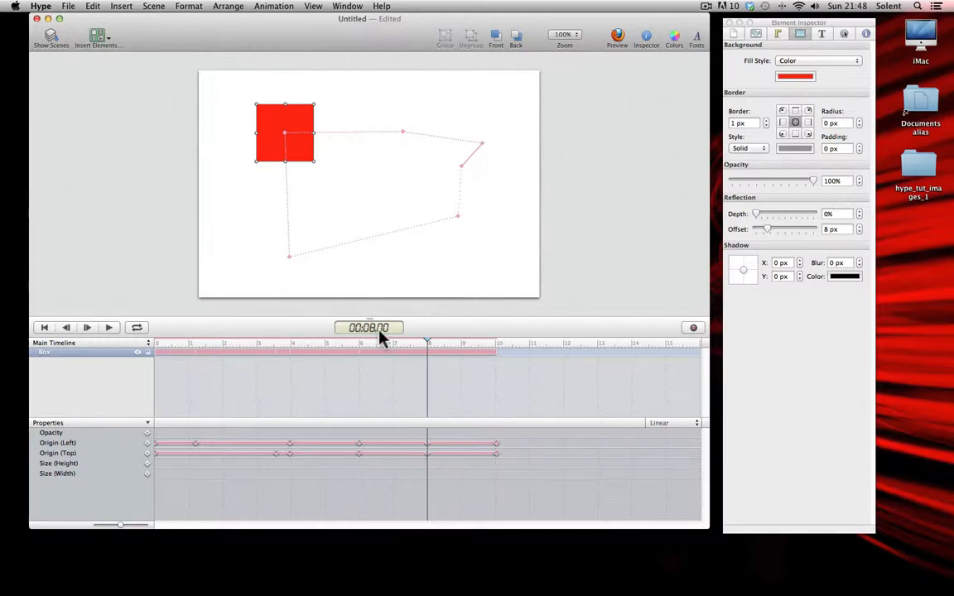
mouse_move(285, 152)
mouse_down()
mouse_move(271, 145)
mouse_move(380, 183)
mouse_move(267, 164)
mouse_move(395, 197)
mouse_move(296, 176)
mouse_move(277, 215)
mouse_move(292, 155)
mouse_move(298, 162)
mouse_up()
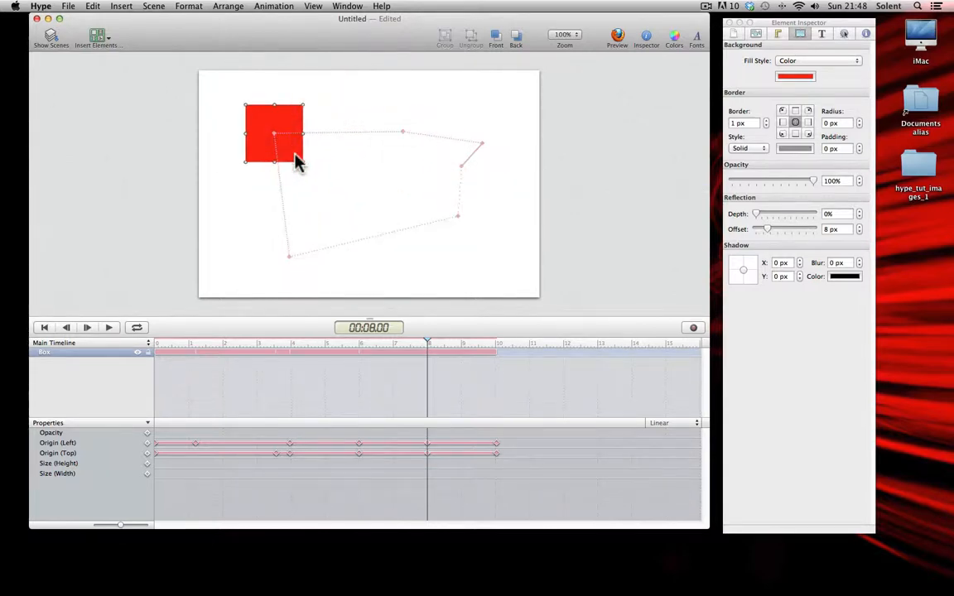
click(705, 6)
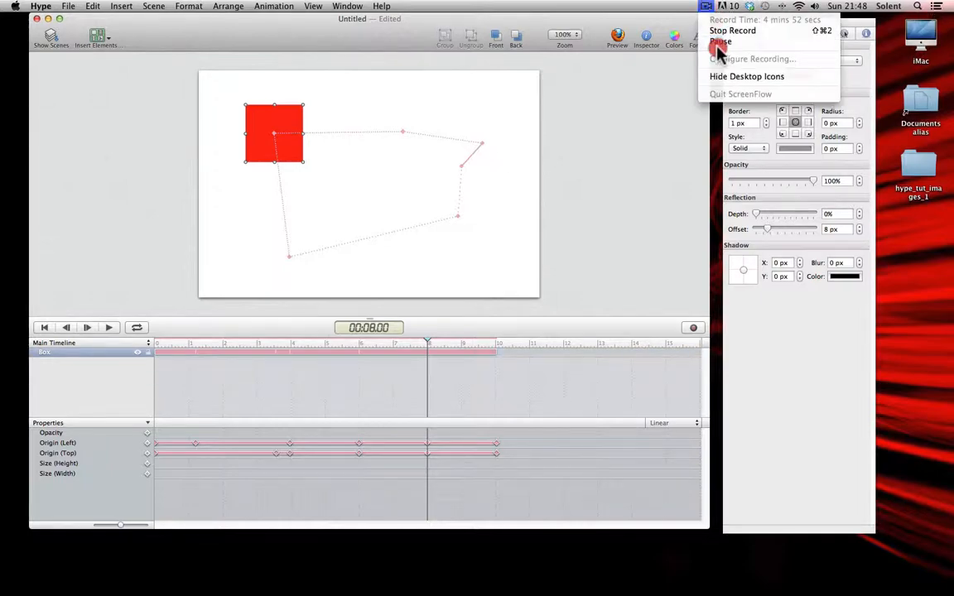